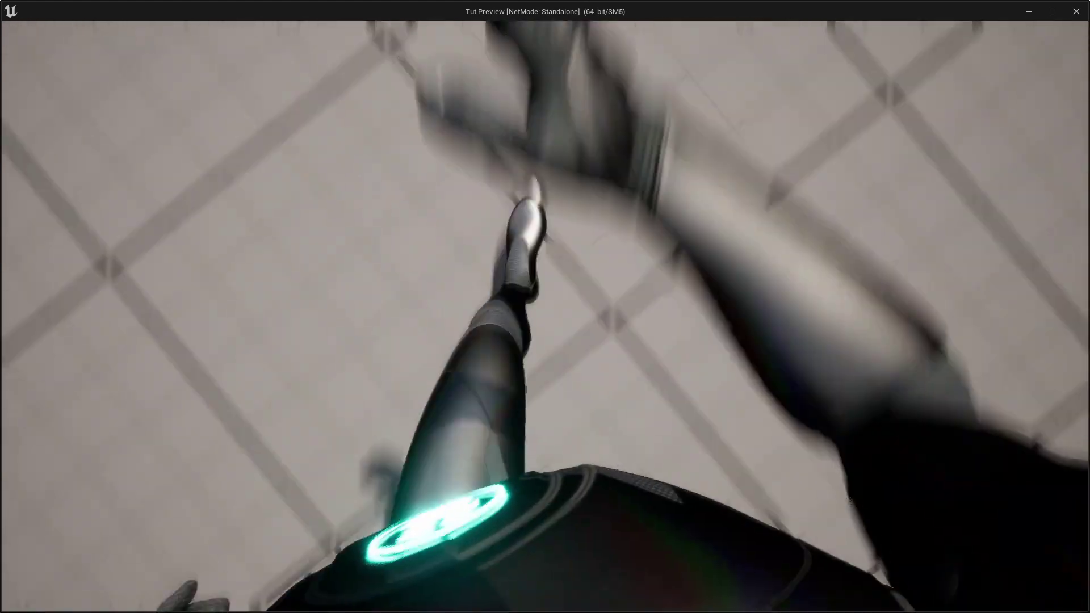
{"action": "key", "text": "w"}
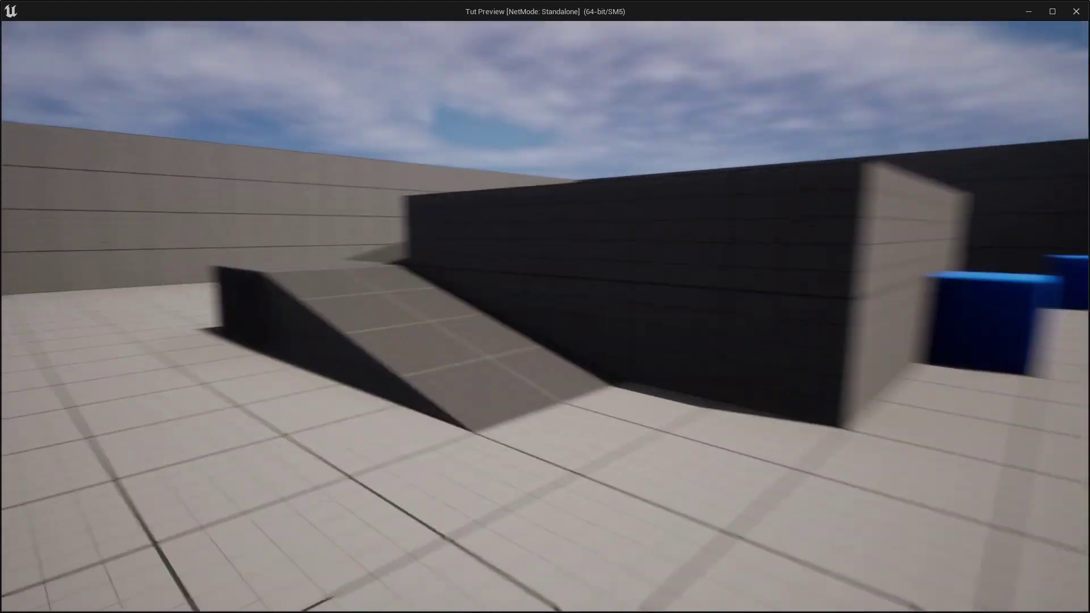
{"action": "key", "text": "w"}
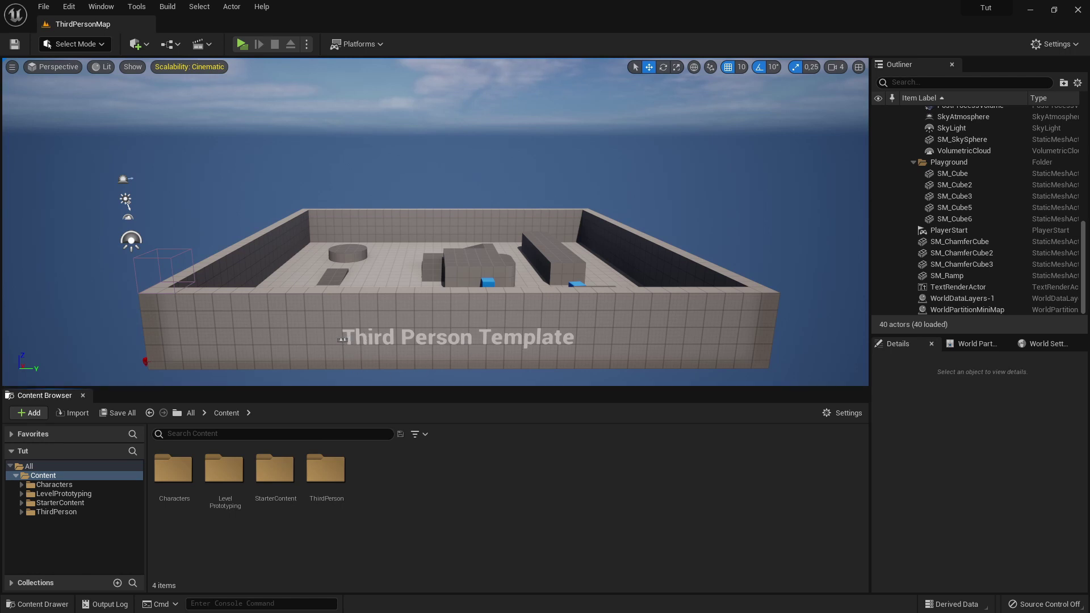
Step: Open the BP_ThirdPersonCharacter blueprint from ThirdPerson/Blueprints and enable Use Controller Rotation Yaw
{"action": "left_click", "coordinate": [55, 512]}
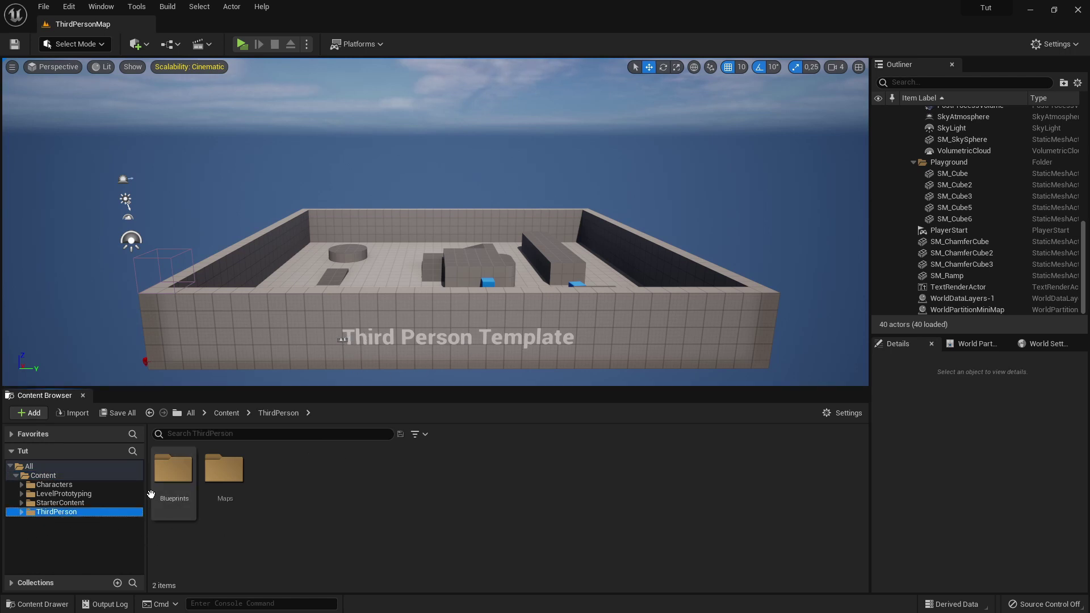
{"action": "double_click", "coordinate": [170, 482]}
{"action": "left_click", "coordinate": [178, 472]}
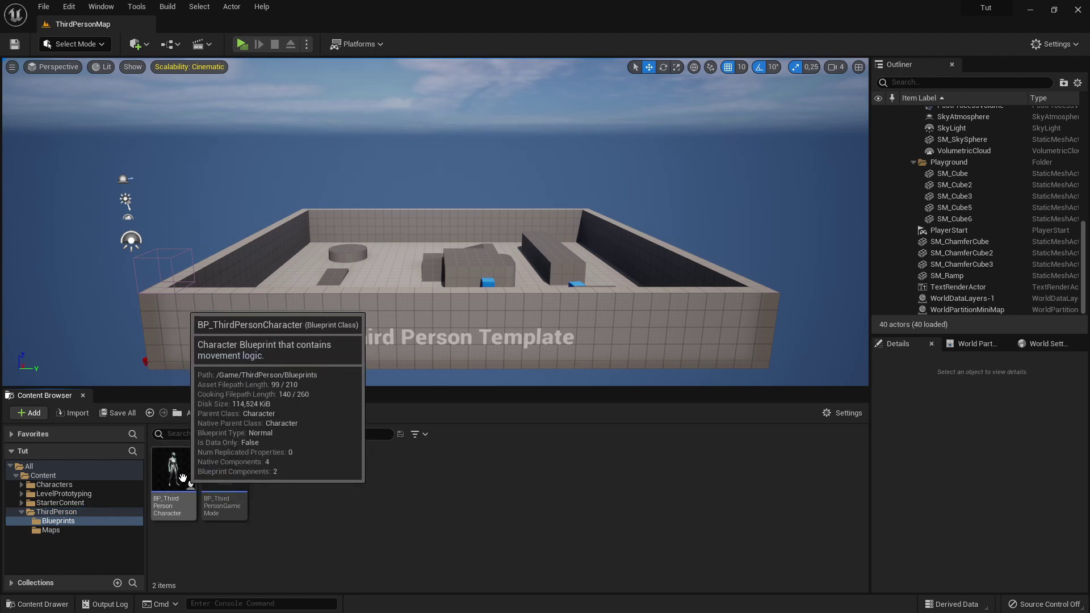
{"action": "double_click", "coordinate": [179, 471]}
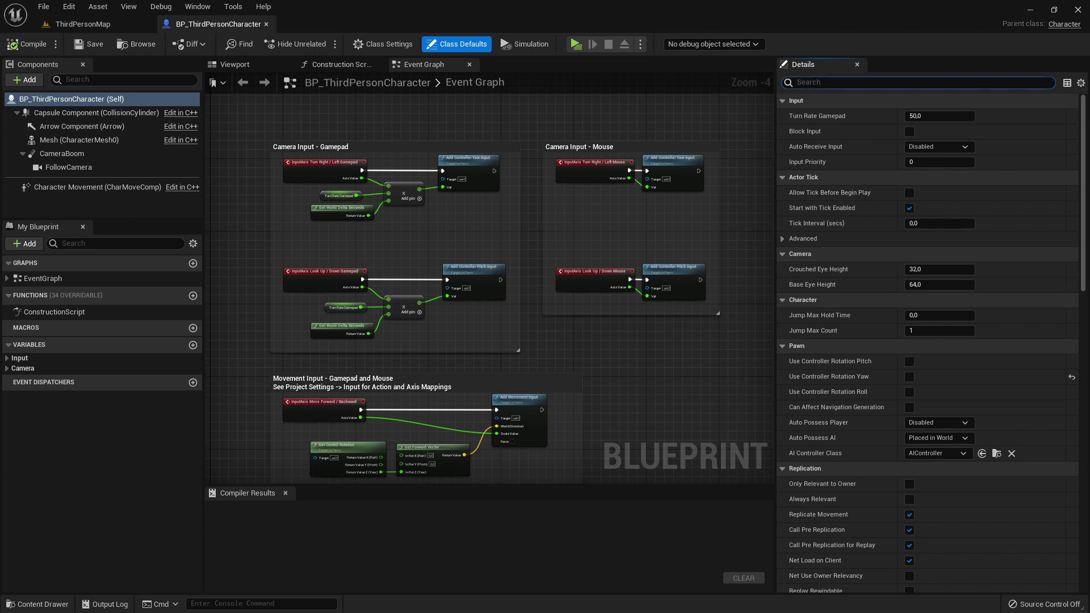
{"action": "type", "text": "yaw"}
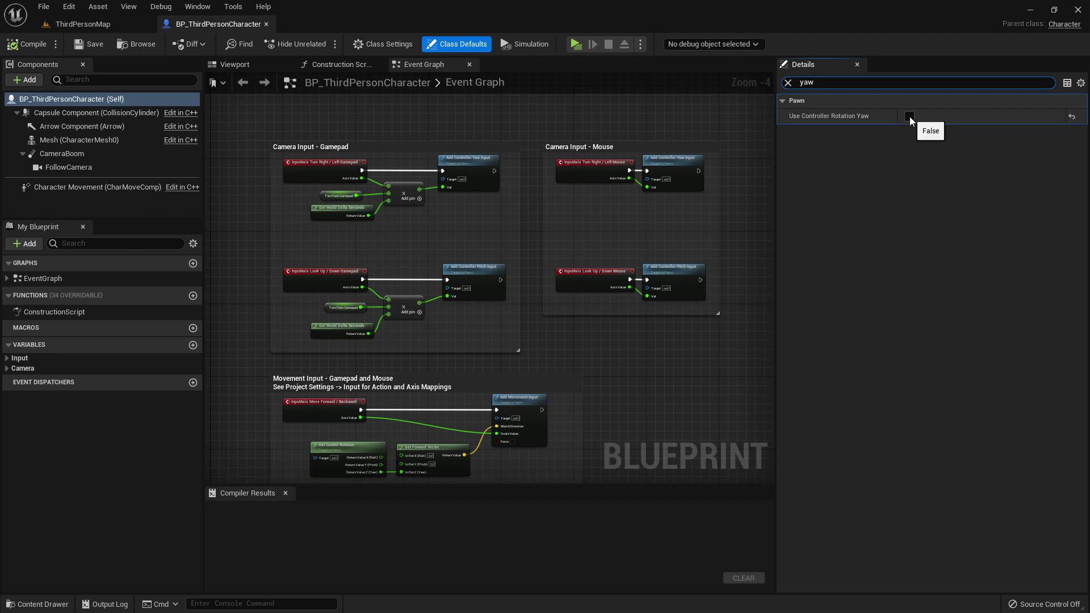
{"action": "left_click", "coordinate": [910, 117]}
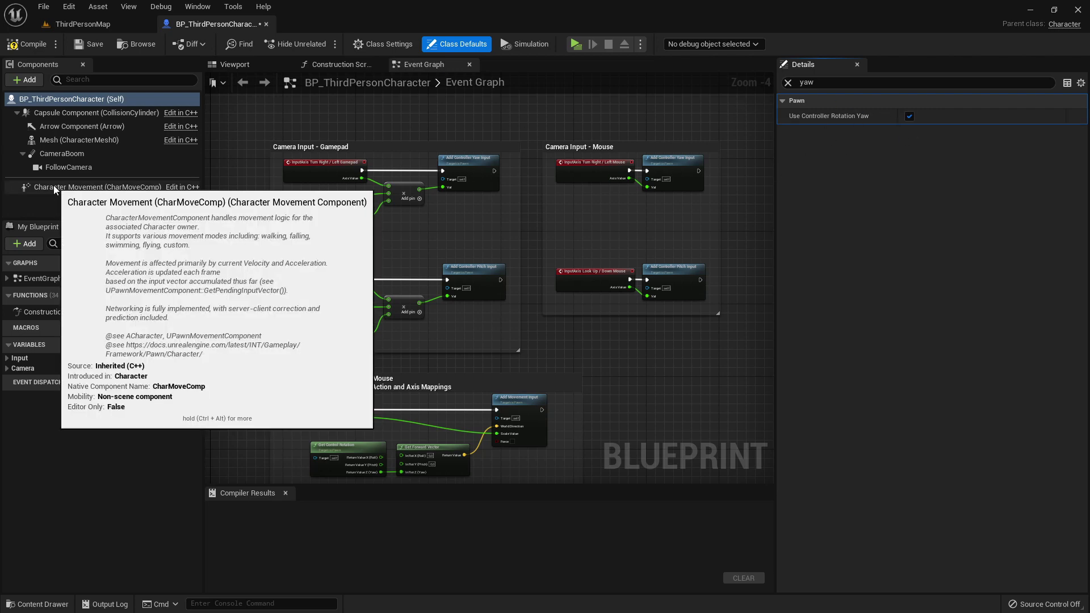
Step: Disable Orient Rotation to Movement on the Character Movement component and clear the property search
{"action": "mouse_move", "coordinate": [59, 188]}
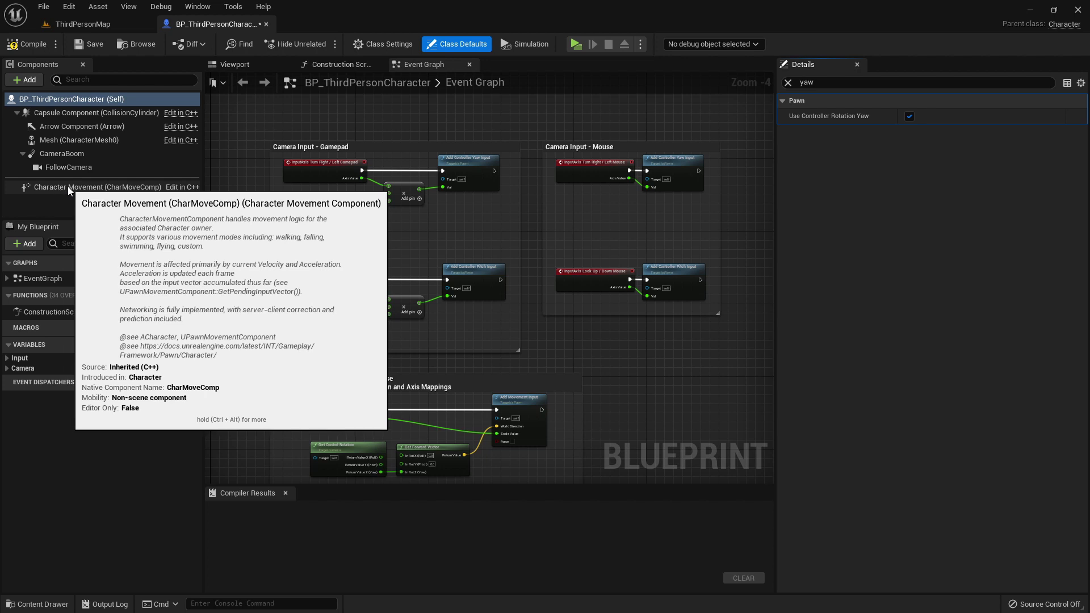
{"action": "left_click", "coordinate": [68, 186]}
{"action": "left_click", "coordinate": [802, 84]}
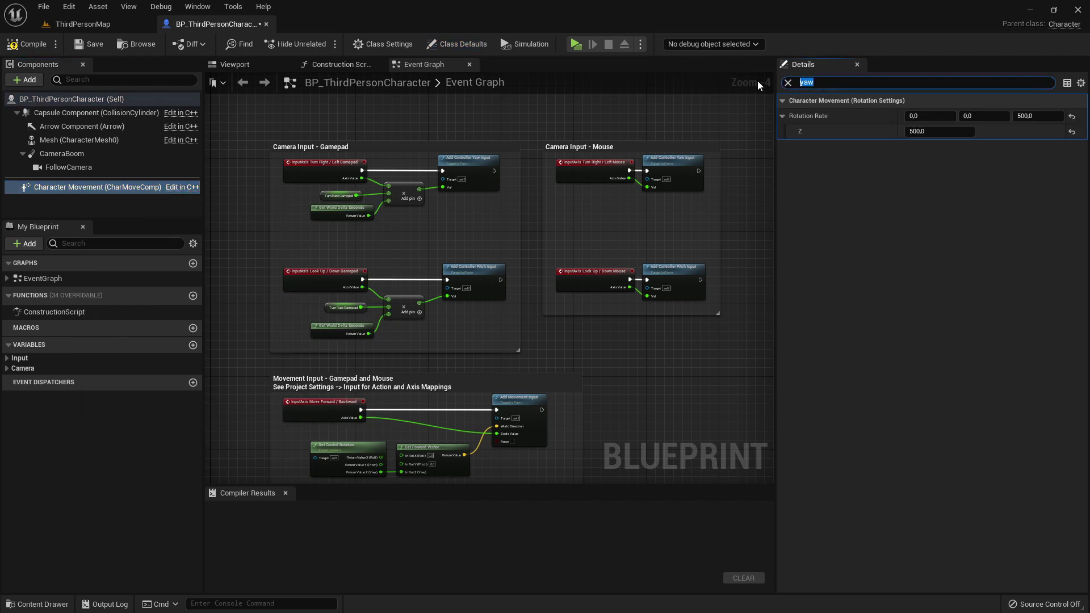
{"action": "type", "text": "orient r"}
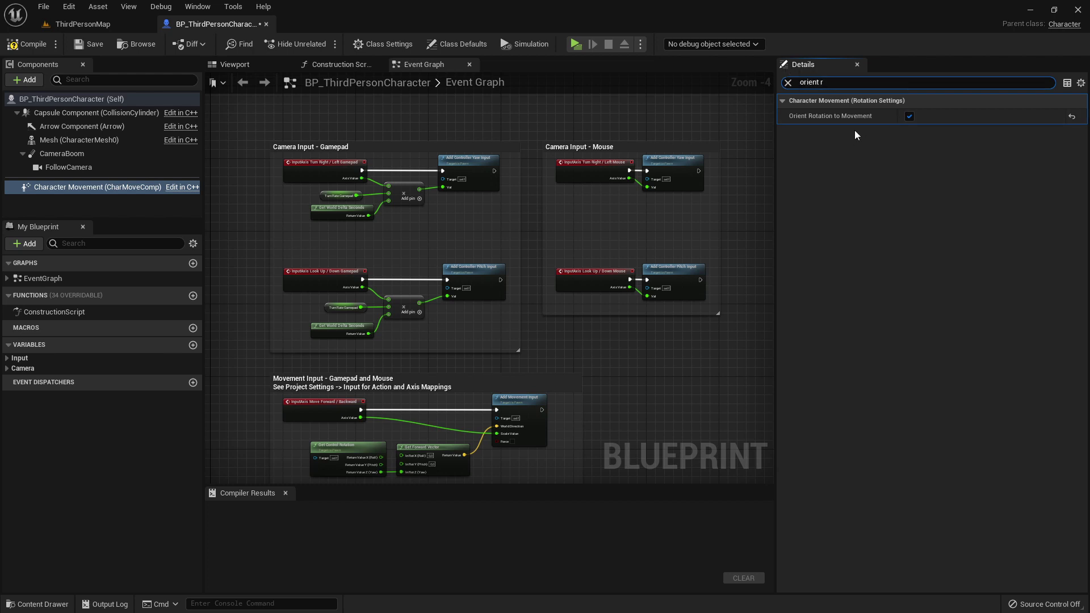
{"action": "left_click", "coordinate": [909, 117]}
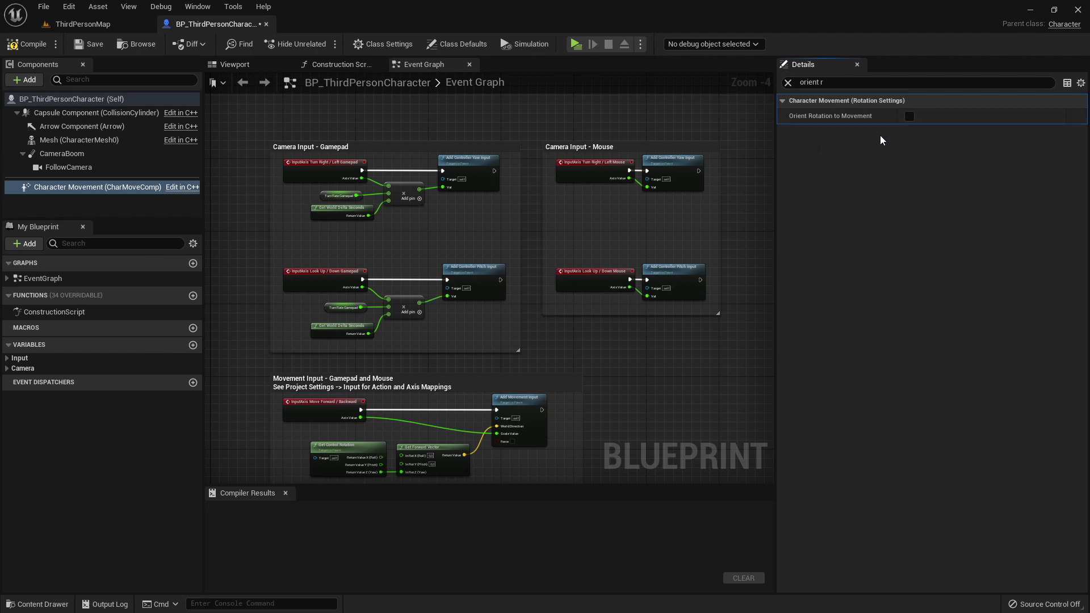
{"action": "left_click", "coordinate": [788, 84]}
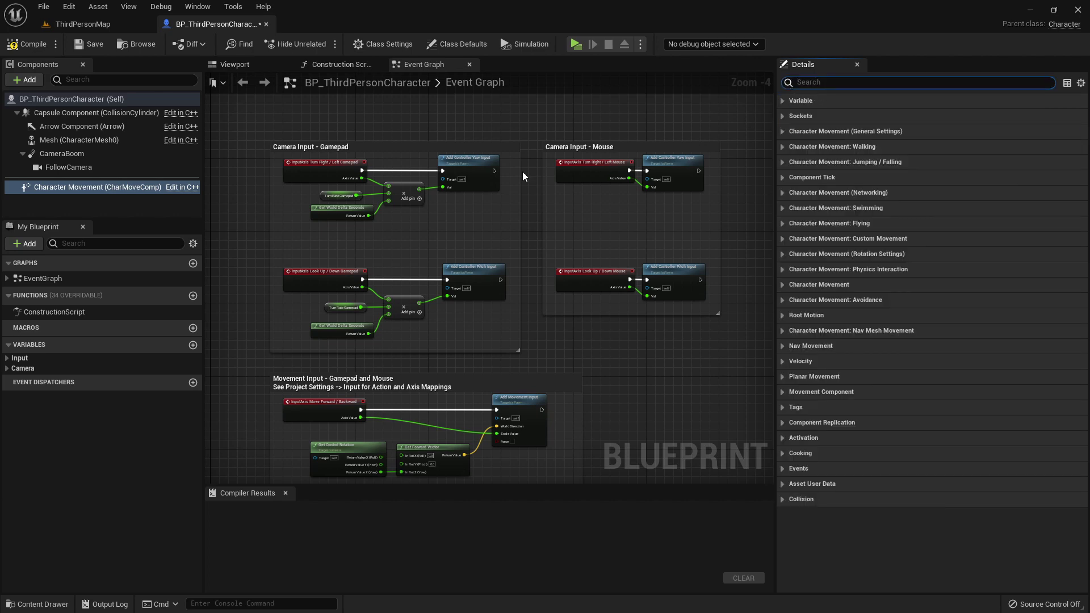
Step: Show the character in the blueprint's 3D view and reparent the FollowCamera component to the Mesh
{"action": "left_click", "coordinate": [234, 67]}
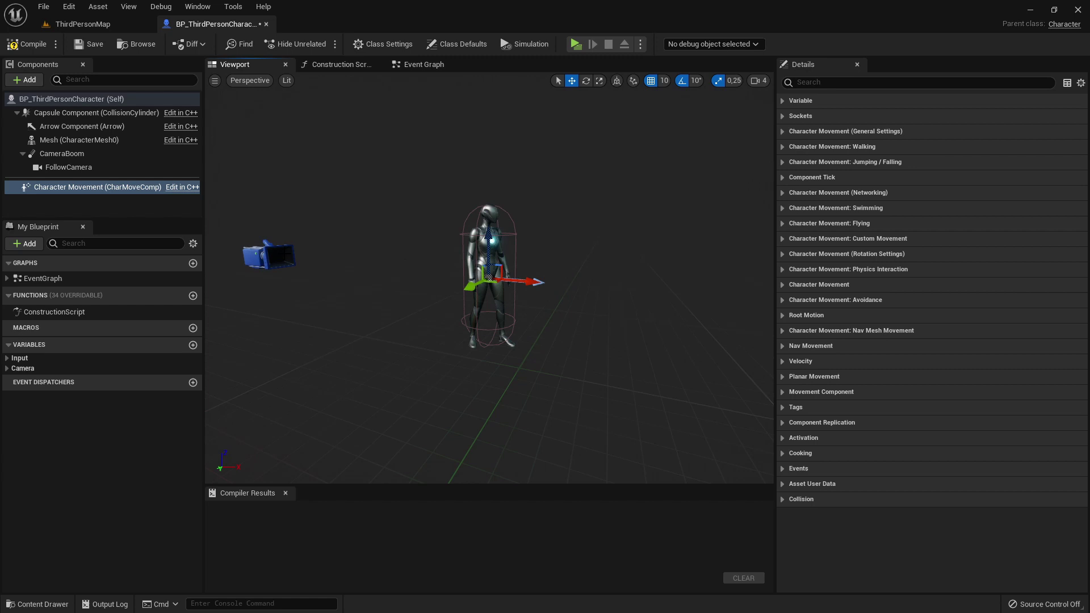
{"action": "left_click", "coordinate": [269, 255]}
{"action": "right_click_drag", "start_coordinate": [377, 263], "coordinate": [306, 263]}
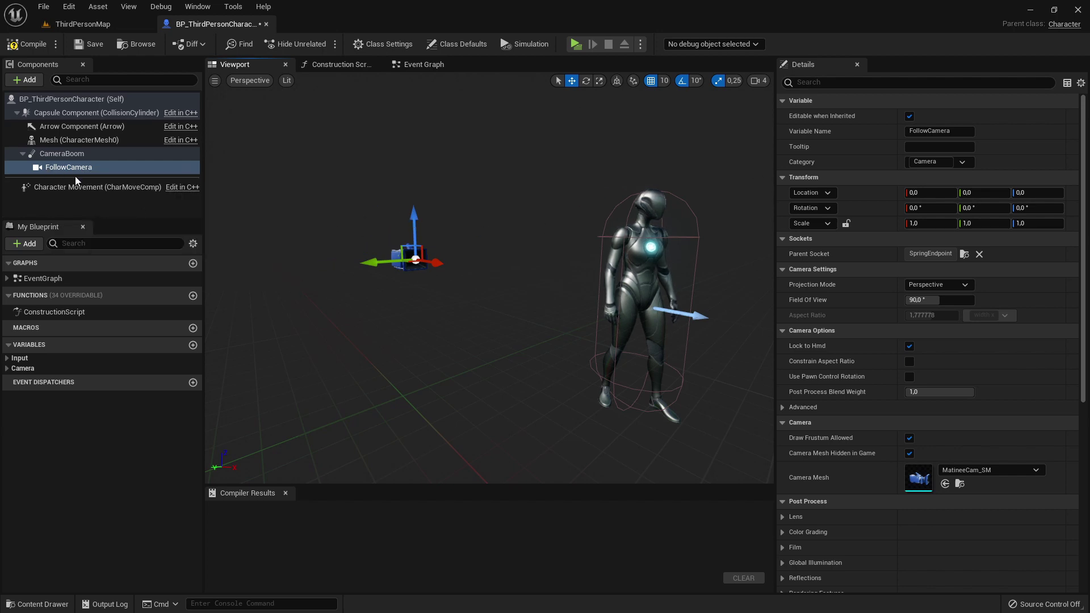
{"action": "mouse_move", "coordinate": [71, 168]}
{"action": "left_mouse_down"}
{"action": "mouse_move", "coordinate": [142, 168]}
{"action": "mouse_move", "coordinate": [50, 142]}
{"action": "mouse_move", "coordinate": [54, 154]}
{"action": "left_mouse_up"}
Step: Rename the camera component FP_Camera and delete the CameraBoom component
{"action": "left_click", "coordinate": [60, 154]}
{"action": "left_click", "coordinate": [70, 154]}
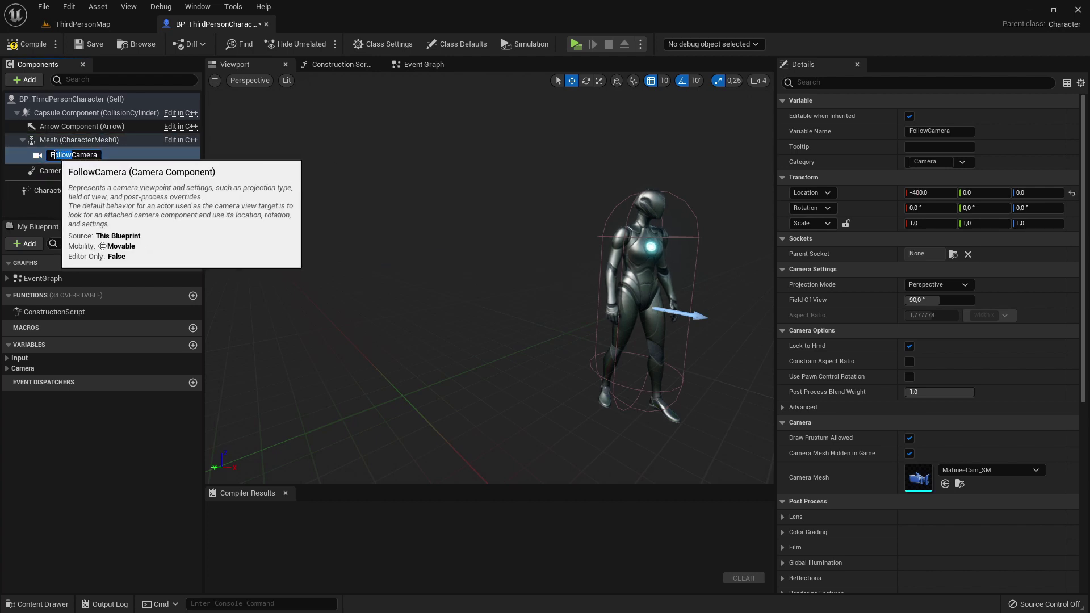
{"action": "key", "text": "Return"}
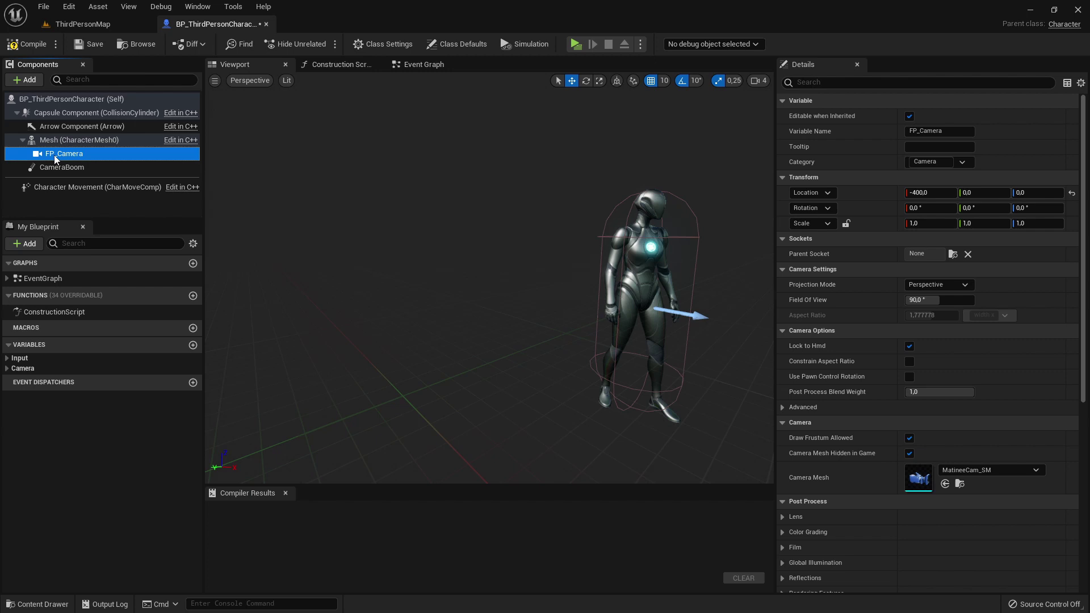
{"action": "left_click", "coordinate": [26, 166]}
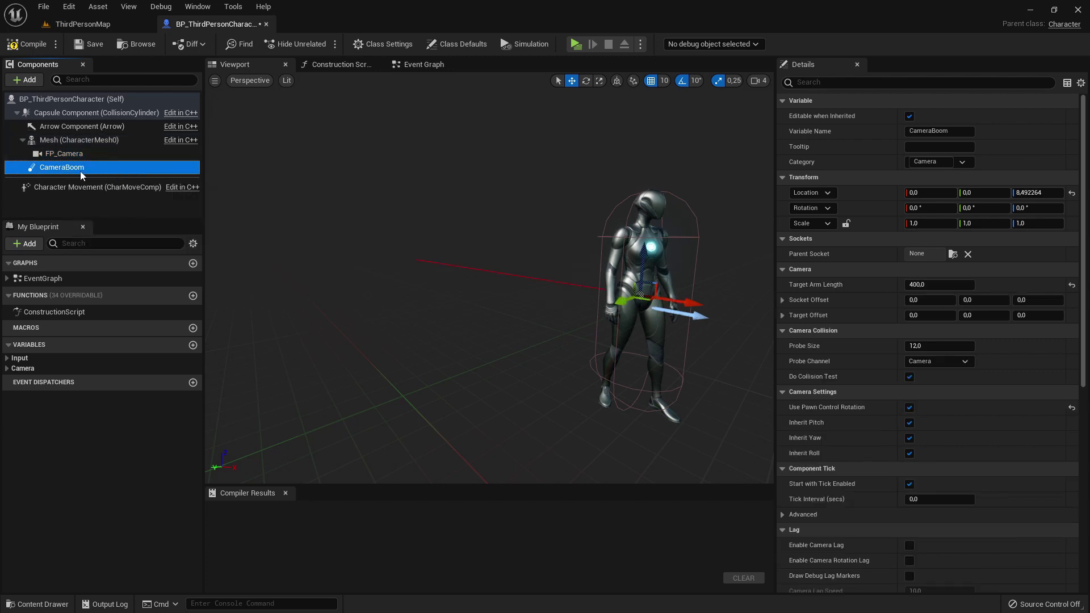
{"action": "key", "text": "Delete"}
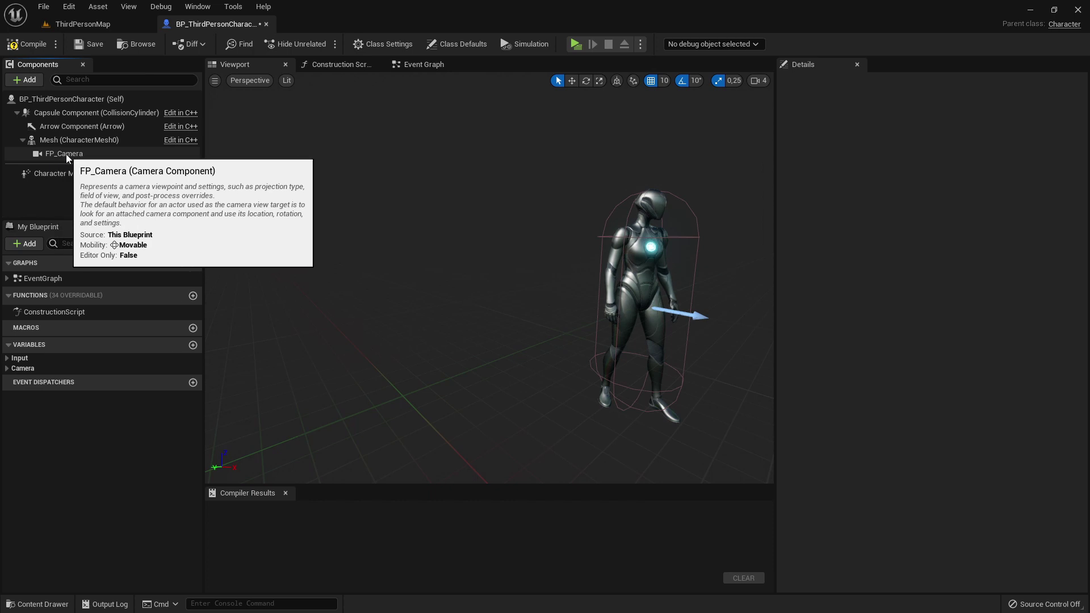
Step: Attach FP_Camera to the head bone of the mesh as its parent socket
{"action": "left_click", "coordinate": [66, 155]}
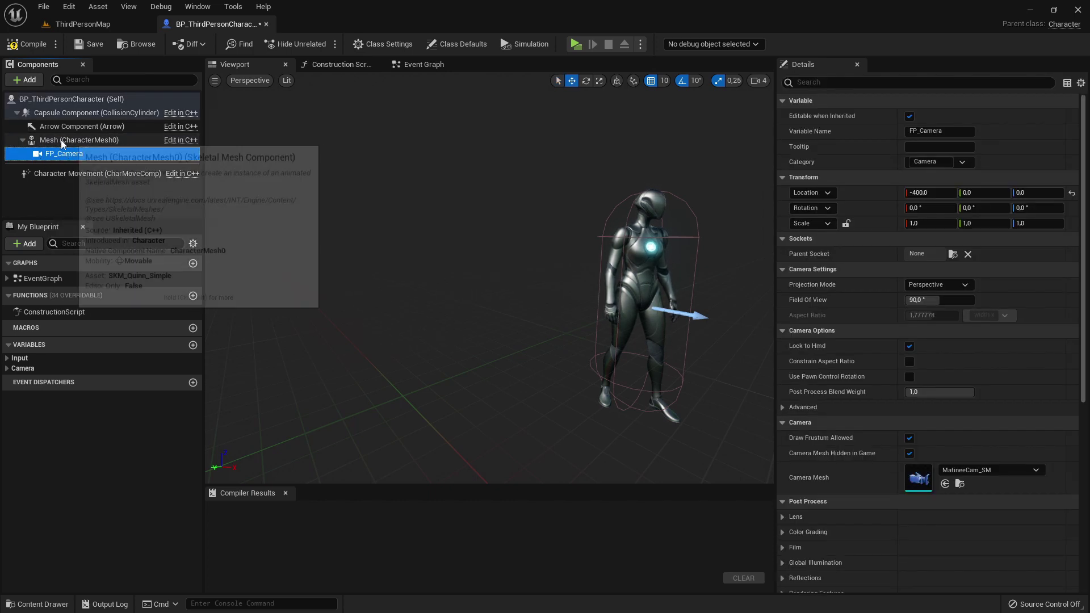
{"action": "key", "text": "s"}
{"action": "right_click_drag", "start_coordinate": [397, 239], "coordinate": [459, 256]}
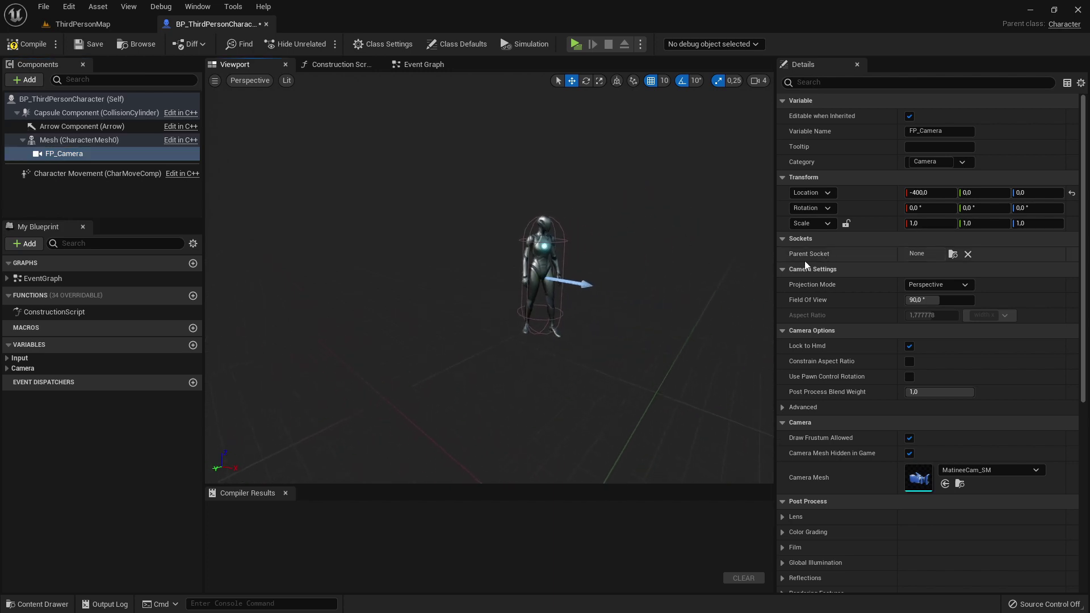
{"action": "left_click", "coordinate": [64, 156]}
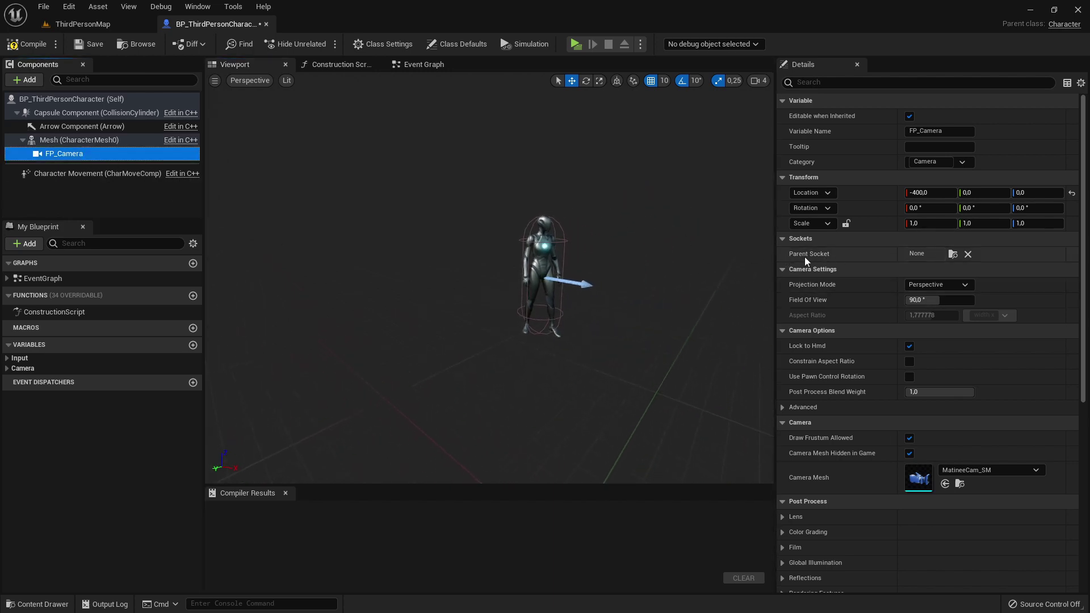
{"action": "left_click", "coordinate": [954, 255]}
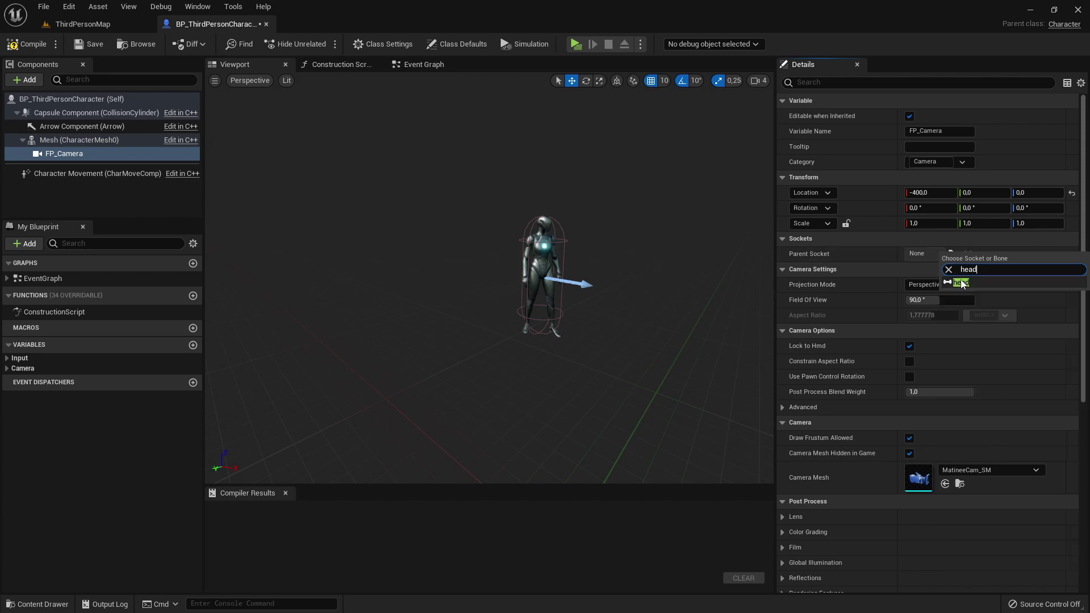
{"action": "left_click", "coordinate": [968, 286]}
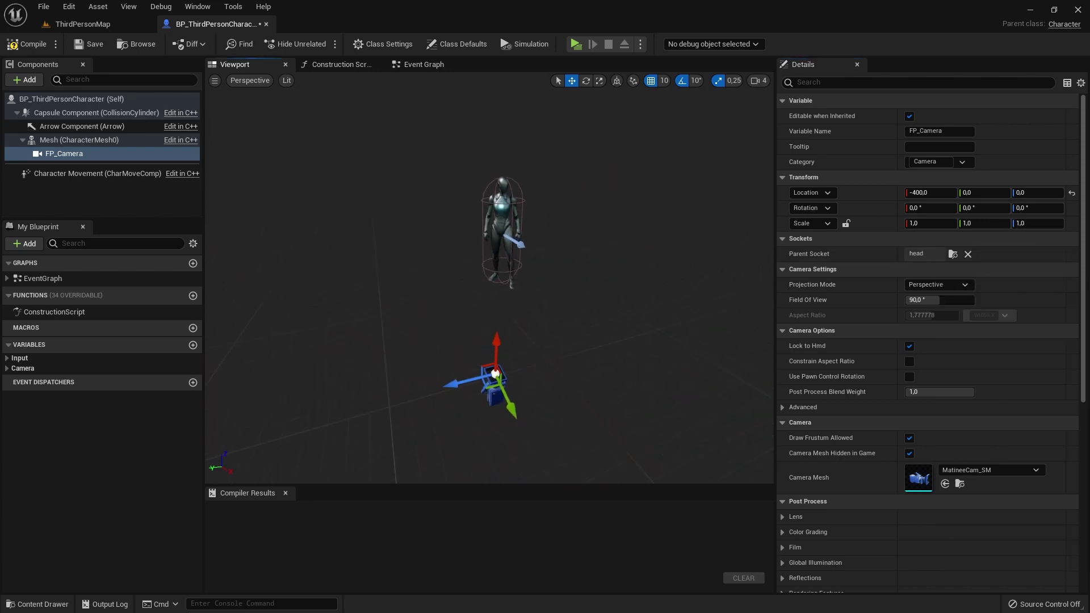
Step: Set FP_Camera's X location to 0 and its rotation to -90° on X and 90° on Z
{"action": "right_click_drag", "start_coordinate": [492, 363], "coordinate": [467, 379]}
{"action": "left_click", "coordinate": [937, 193]}
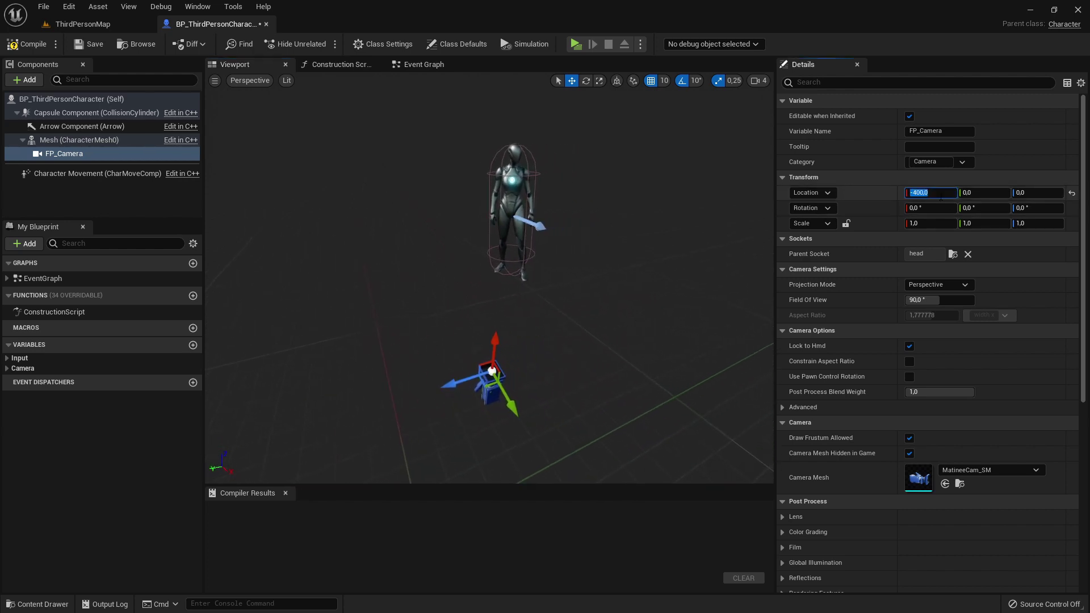
{"action": "type", "text": "0"}
{"action": "key", "text": "Return"}
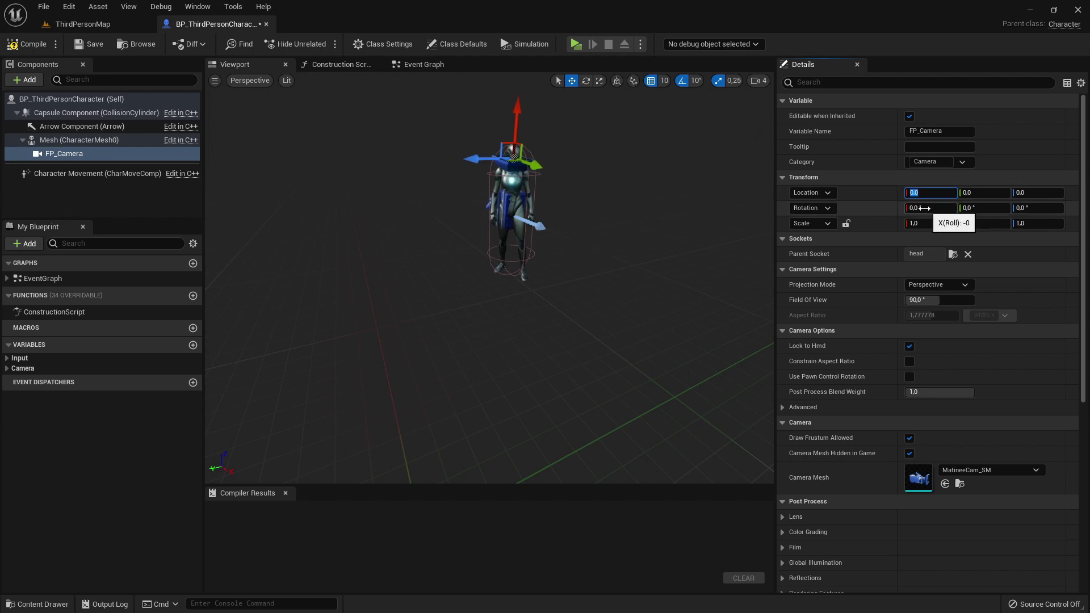
{"action": "left_click", "coordinate": [933, 209]}
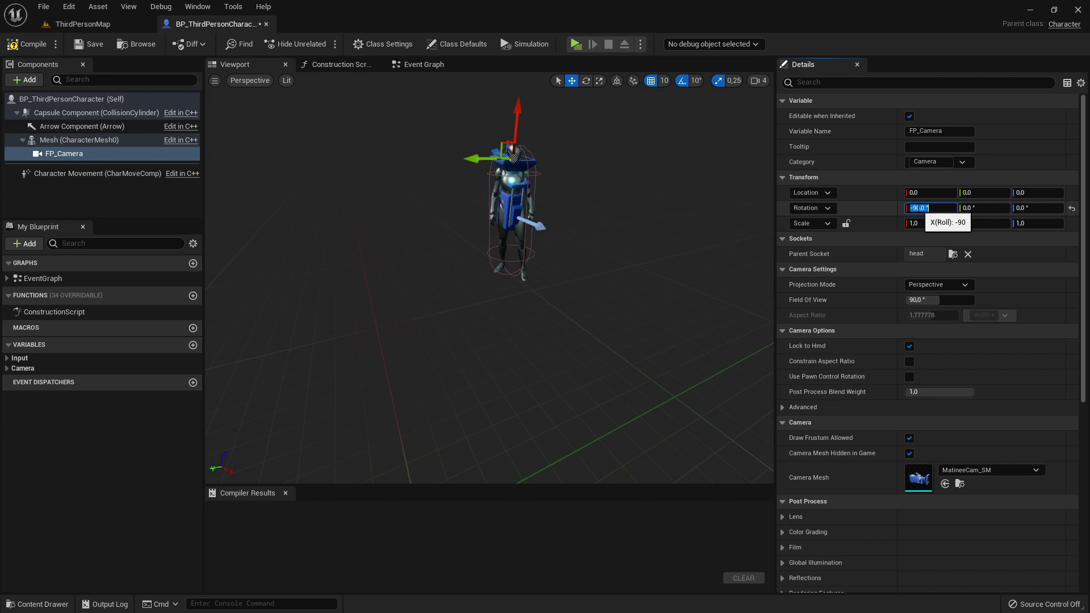
{"action": "left_click", "coordinate": [1043, 207]}
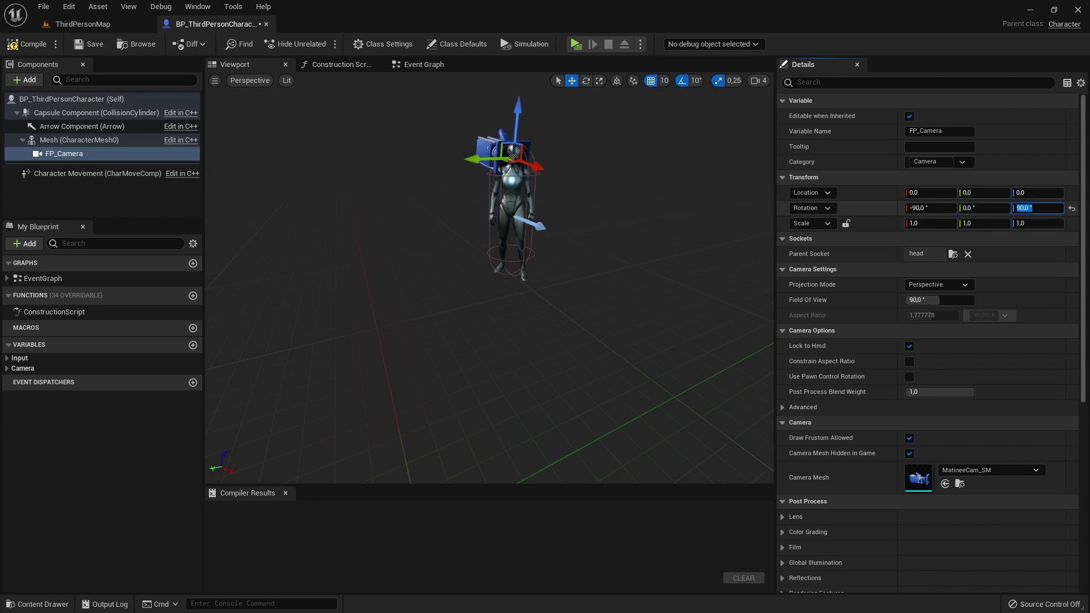
Step: Offset FP_Camera from the head bone by setting its location to X 5 and Y 10
{"action": "mouse_move", "coordinate": [607, 228]}
{"action": "right_mouse_down"}
{"action": "mouse_move", "coordinate": [574, 204]}
{"action": "mouse_move", "coordinate": [653, 171]}
{"action": "mouse_move", "coordinate": [580, 176]}
{"action": "mouse_move", "coordinate": [568, 159]}
{"action": "mouse_move", "coordinate": [619, 159]}
{"action": "mouse_move", "coordinate": [630, 148]}
{"action": "mouse_move", "coordinate": [659, 176]}
{"action": "mouse_move", "coordinate": [594, 223]}
{"action": "right_mouse_up"}
{"action": "key", "text": "w"}
{"action": "key", "text": "w"}
{"action": "key", "text": "s"}
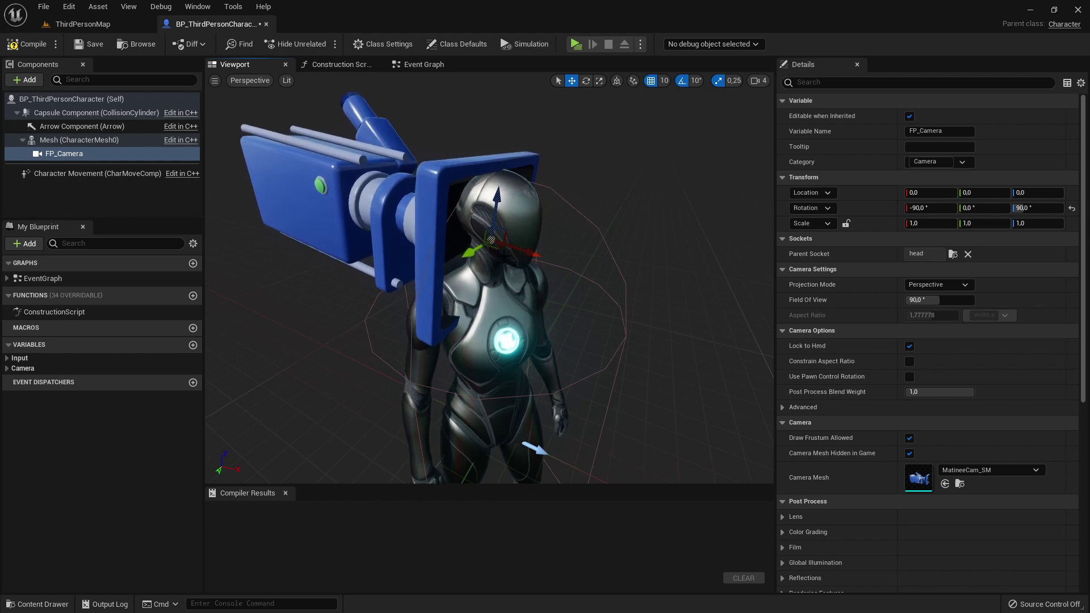
{"action": "key", "text": "a"}
{"action": "right_click_drag", "start_coordinate": [504, 257], "coordinate": [648, 307]}
{"action": "key", "text": "w"}
{"action": "key", "text": "w"}
{"action": "key", "text": "s"}
{"action": "key", "text": "s"}
{"action": "key", "text": "a"}
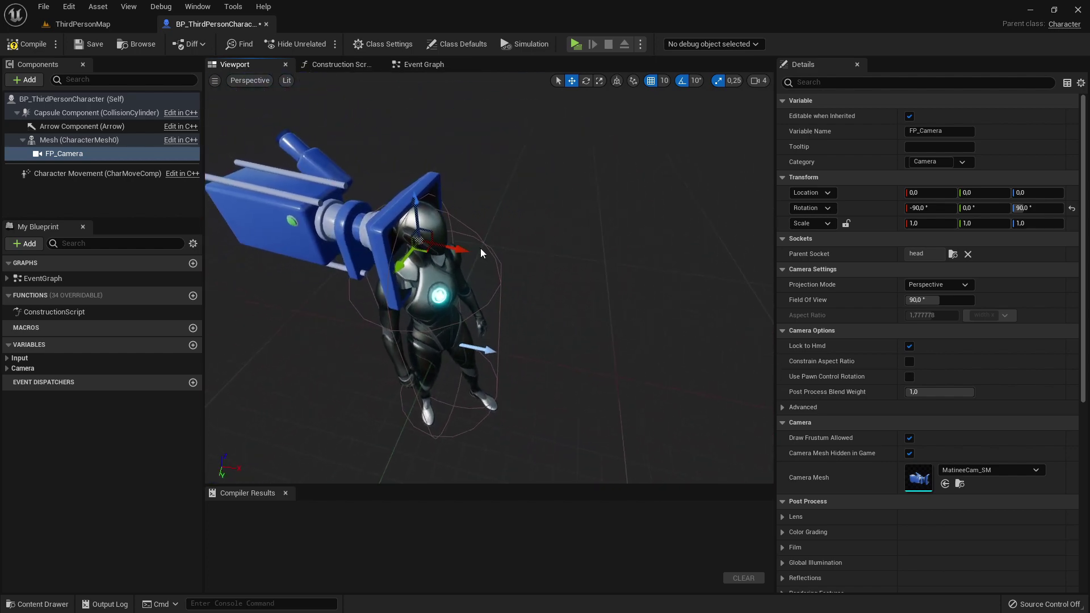
{"action": "right_click_drag", "start_coordinate": [465, 265], "coordinate": [482, 213]}
{"action": "key", "text": "w"}
{"action": "key", "text": "s"}
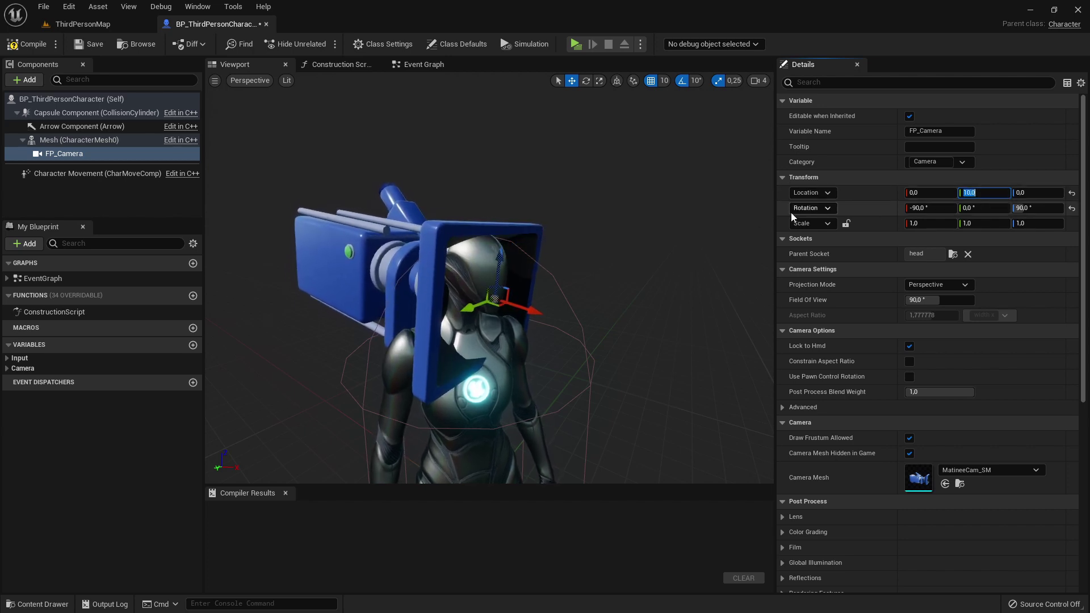
{"action": "left_click", "coordinate": [929, 193]}
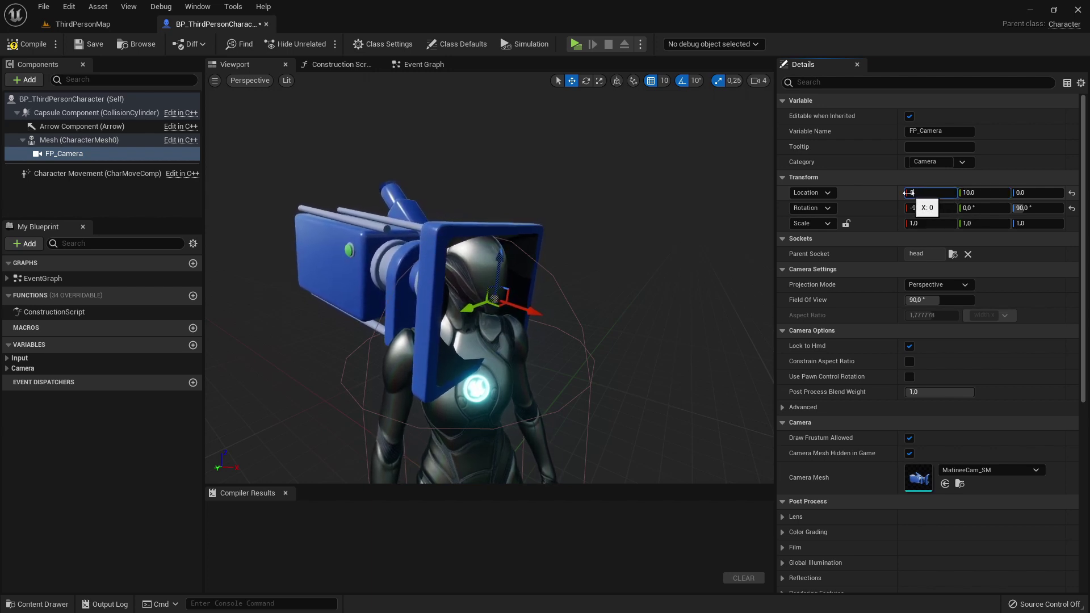
Step: Check the camera's placement around the head and enable Use Pawn Control Rotation for FP_Camera
{"action": "left_click_drag", "start_coordinate": [625, 256], "coordinate": [500, 250], "text": "alt"}
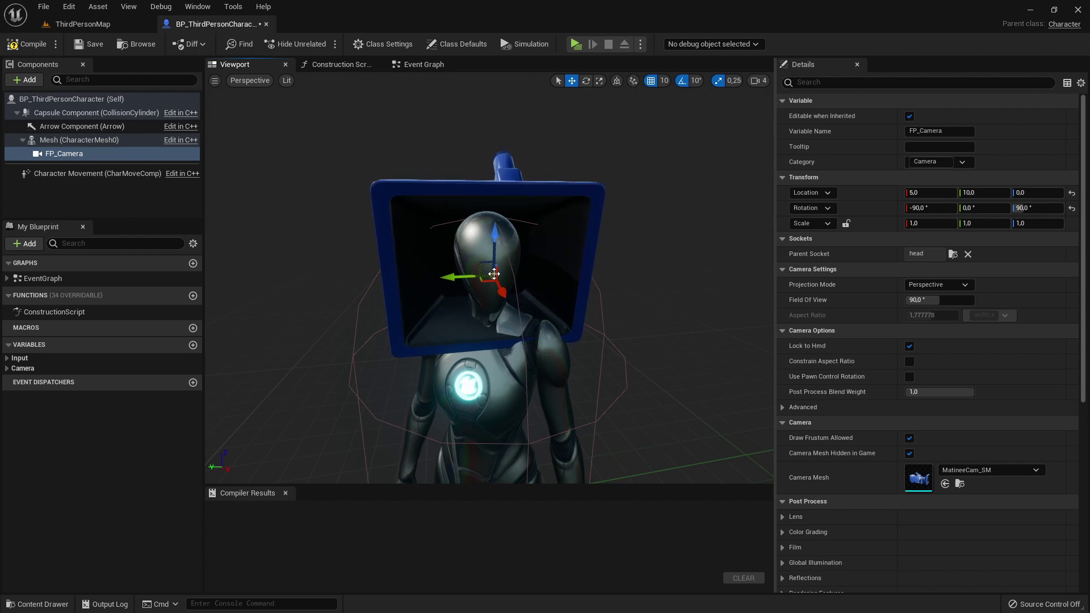
{"action": "right_click_drag", "start_coordinate": [343, 221], "coordinate": [364, 221]}
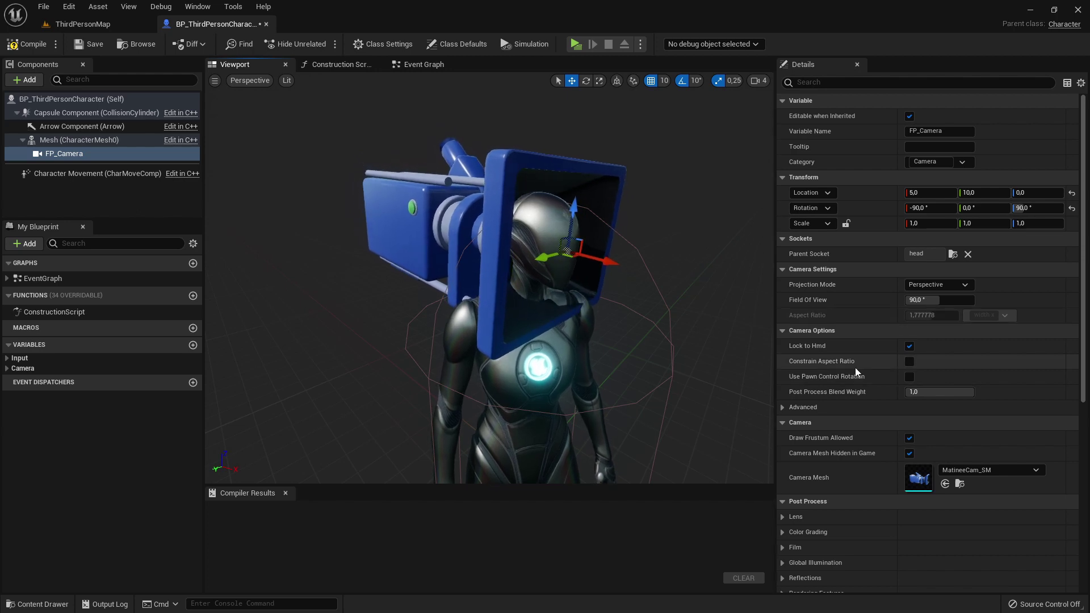
{"action": "left_click", "coordinate": [909, 377]}
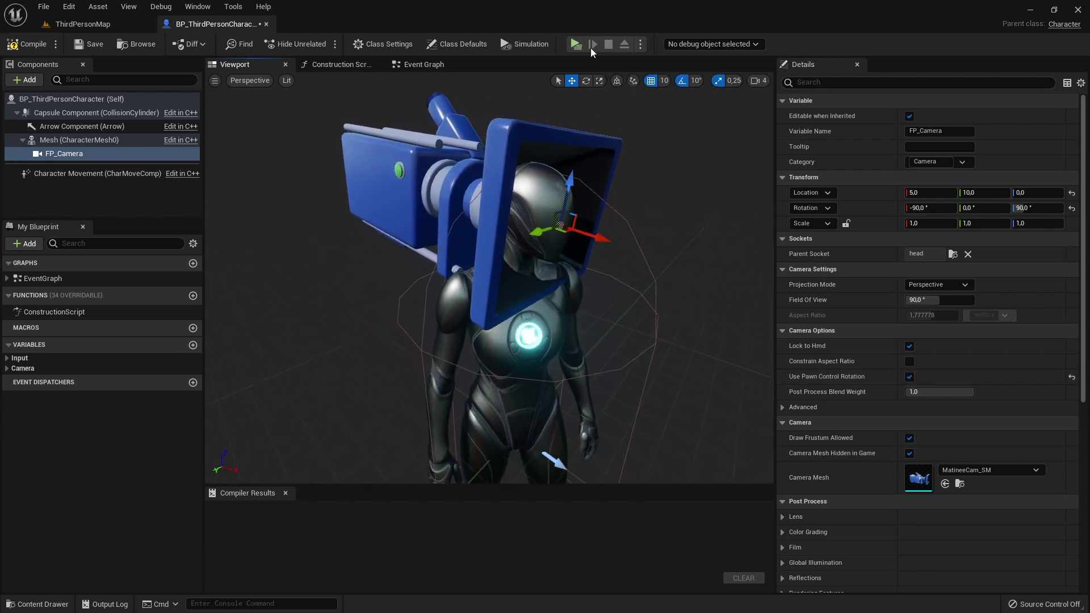
Step: Play-test the level in a new editor window, looking down at the body and walking towards a wall, and end the session
{"action": "left_click", "coordinate": [641, 43]}
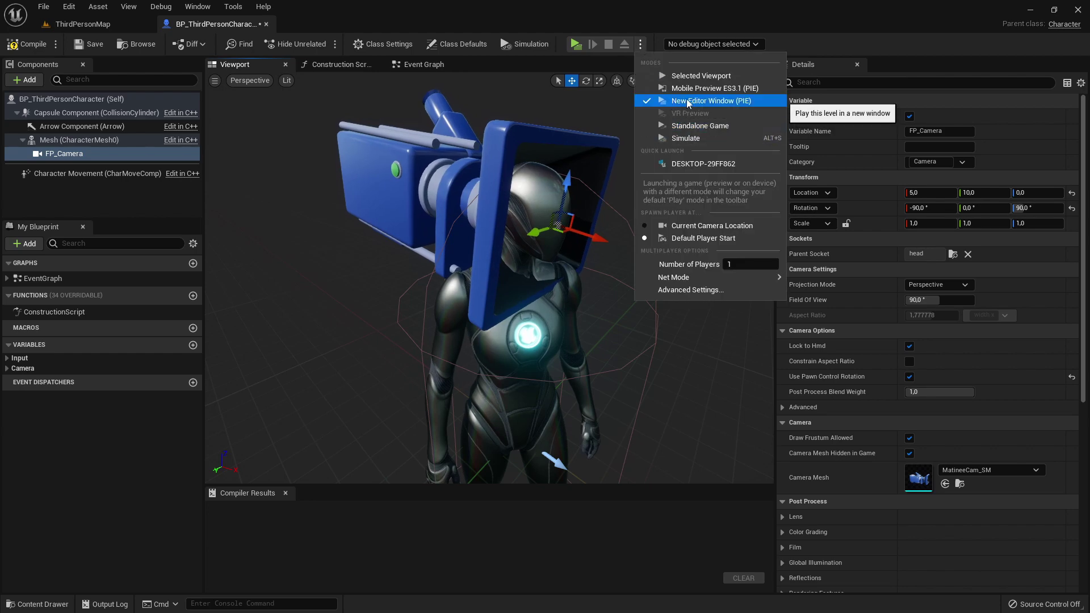
{"action": "left_click", "coordinate": [687, 99]}
{"action": "left_click_drag", "start_coordinate": [585, 117], "coordinate": [565, 107]}
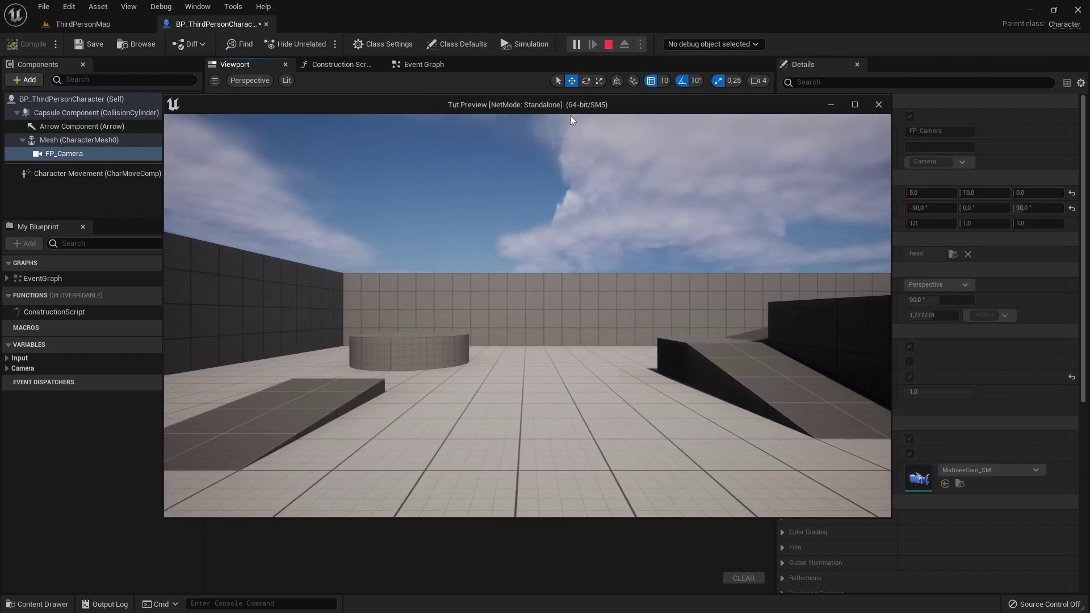
{"action": "left_click", "coordinate": [571, 131]}
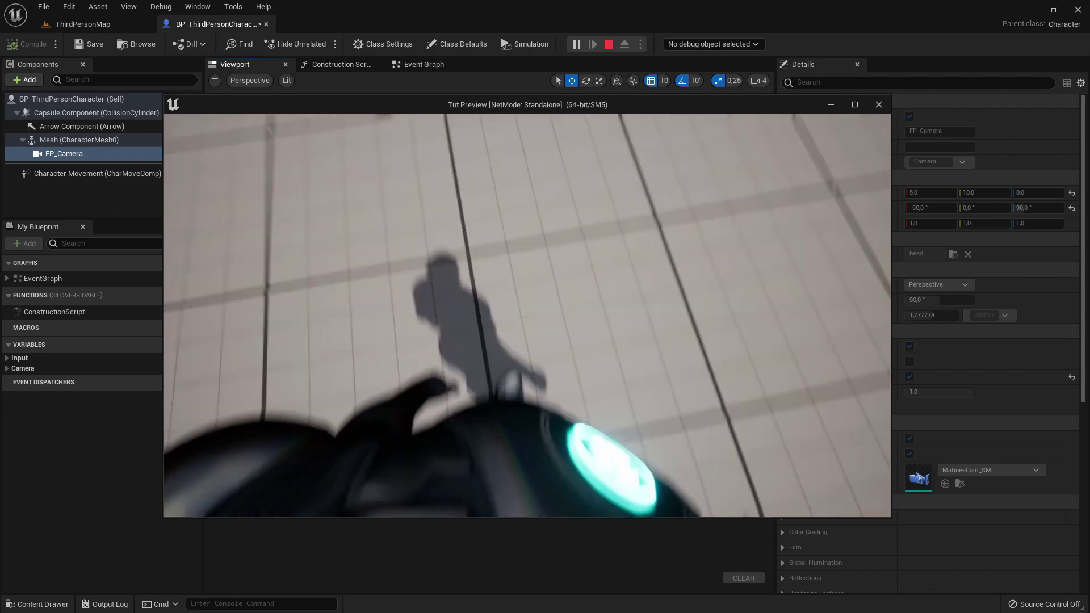
{"action": "key", "text": "w"}
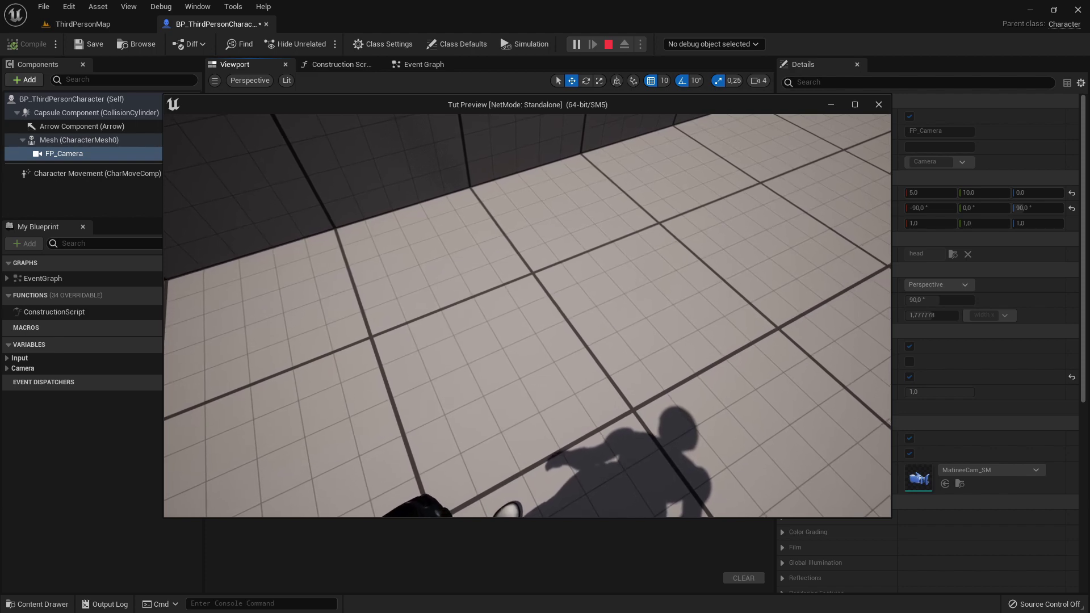
{"action": "key", "text": "w"}
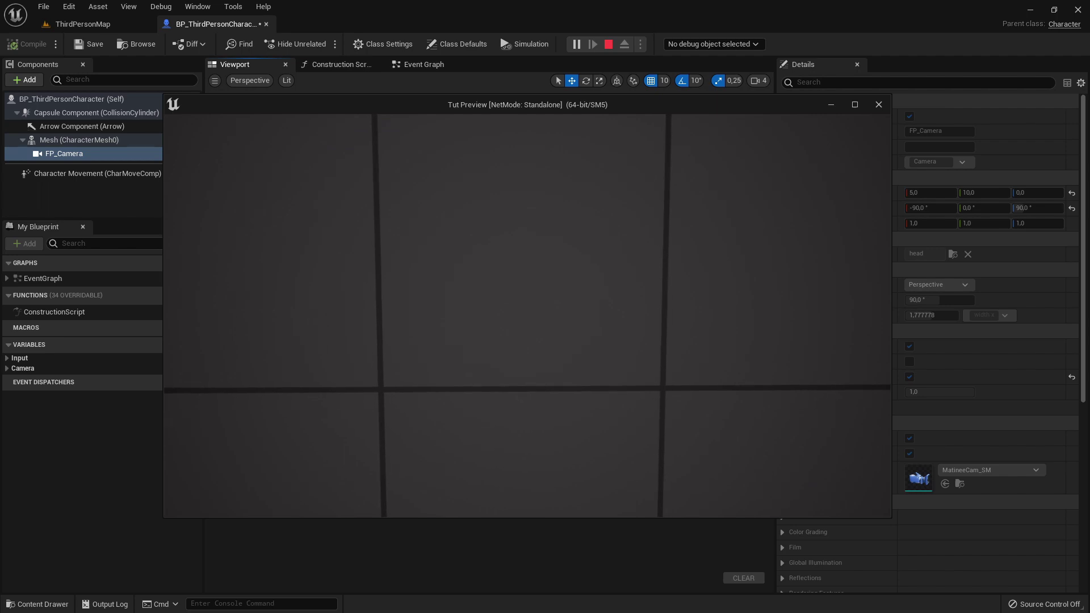
{"action": "key", "text": "Escape"}
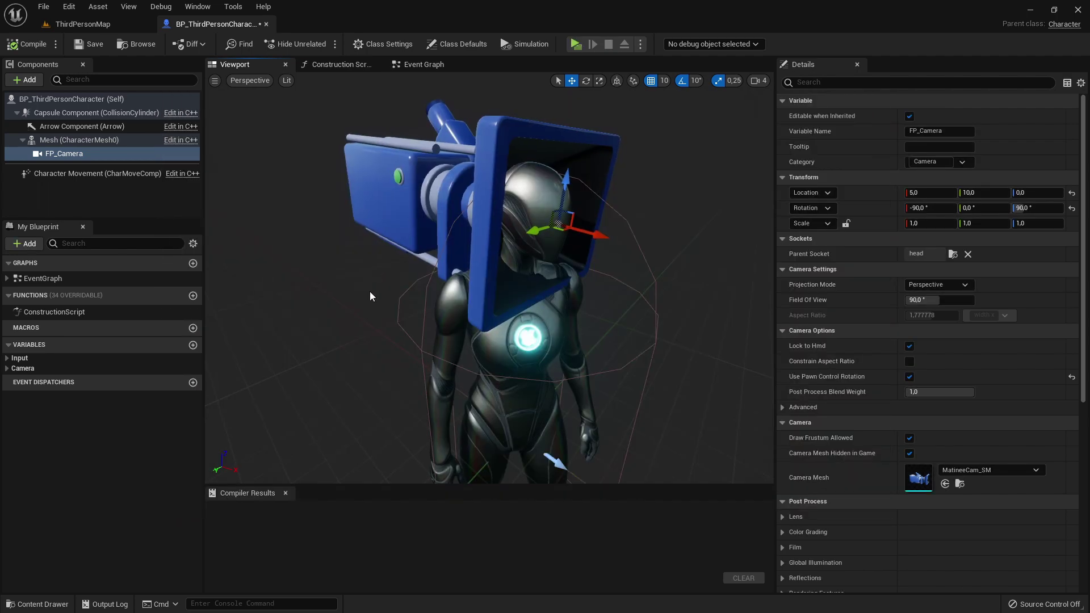
Step: Examine the capsule component around the character, comparing its extent with the mesh and the head-mounted camera
{"action": "key", "text": "s"}
{"action": "right_click_drag", "start_coordinate": [463, 327], "coordinate": [511, 364]}
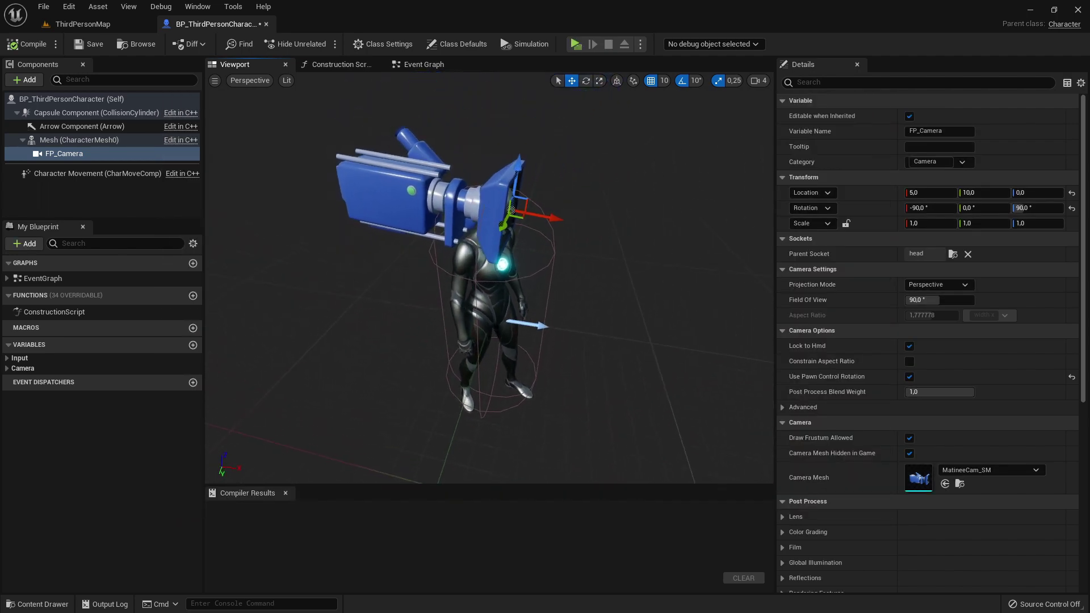
{"action": "right_click_drag", "start_coordinate": [462, 326], "coordinate": [435, 318]}
{"action": "left_click", "coordinate": [419, 272]}
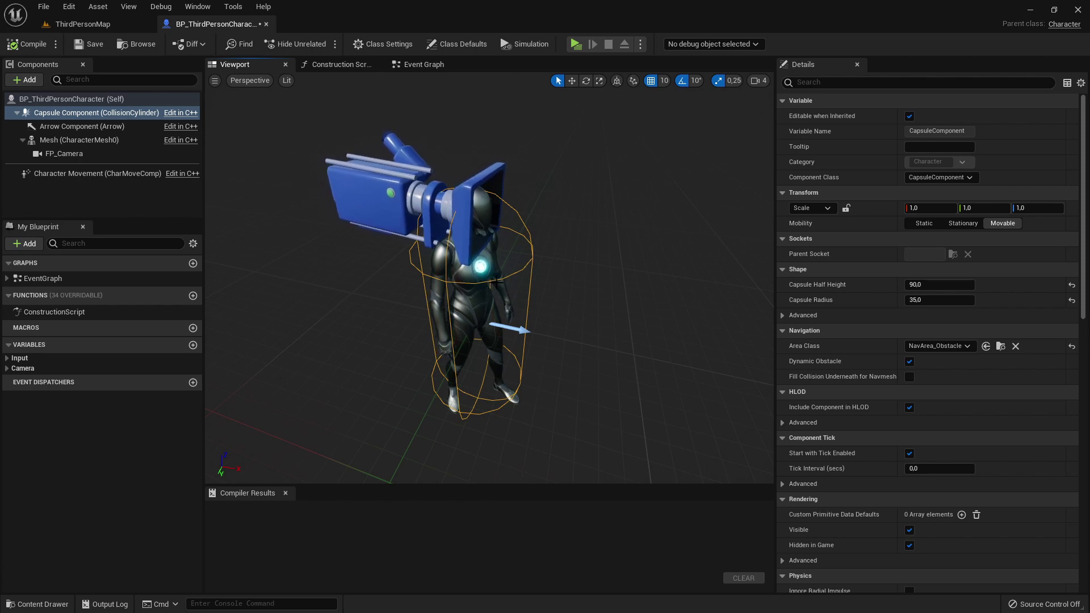
{"action": "right_click_drag", "start_coordinate": [440, 264], "coordinate": [426, 264]}
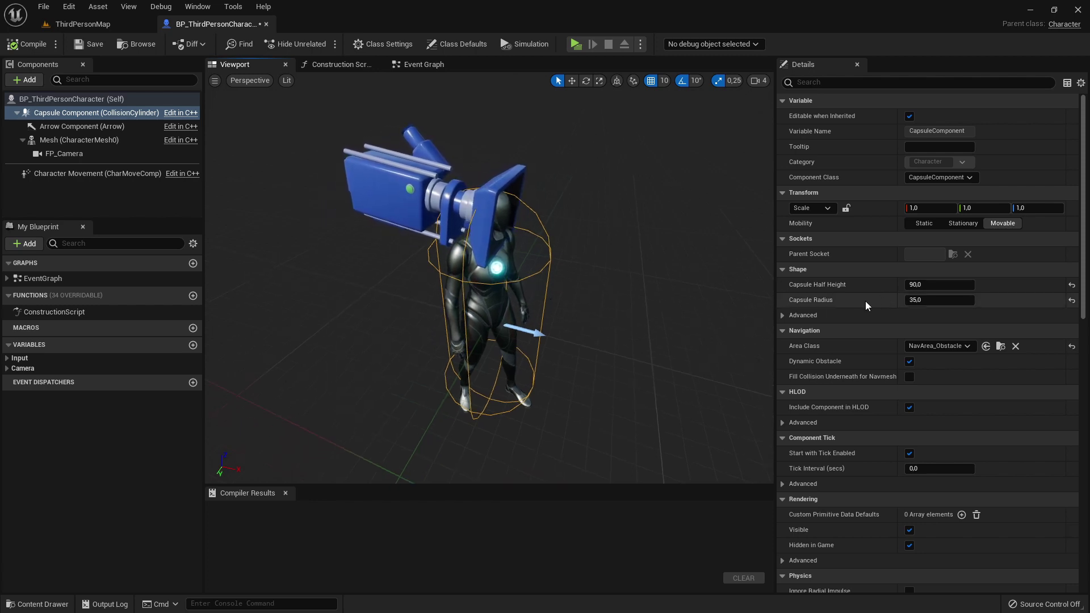
{"action": "right_click_drag", "start_coordinate": [472, 298], "coordinate": [545, 284]}
{"action": "right_click_drag", "start_coordinate": [417, 285], "coordinate": [395, 286]}
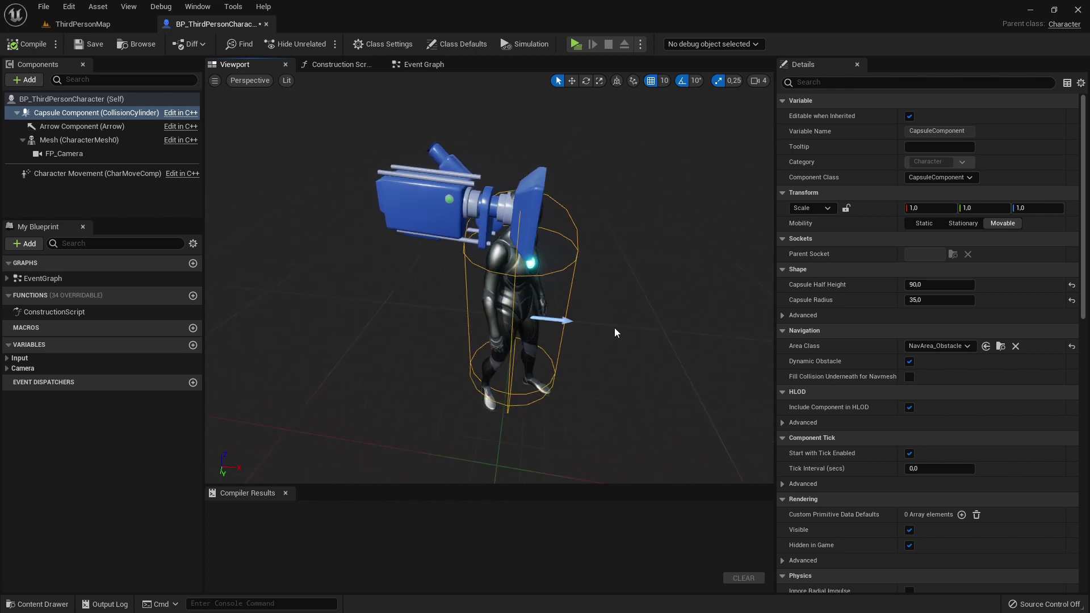
{"action": "mouse_move", "coordinate": [467, 381]}
{"action": "right_mouse_down"}
{"action": "mouse_move", "coordinate": [438, 381]}
{"action": "mouse_move", "coordinate": [483, 375]}
{"action": "mouse_move", "coordinate": [467, 381]}
{"action": "mouse_move", "coordinate": [465, 363]}
{"action": "right_mouse_up"}
Step: Move the character mesh back inside the capsule by setting its X location to -12
{"action": "left_click", "coordinate": [478, 372]}
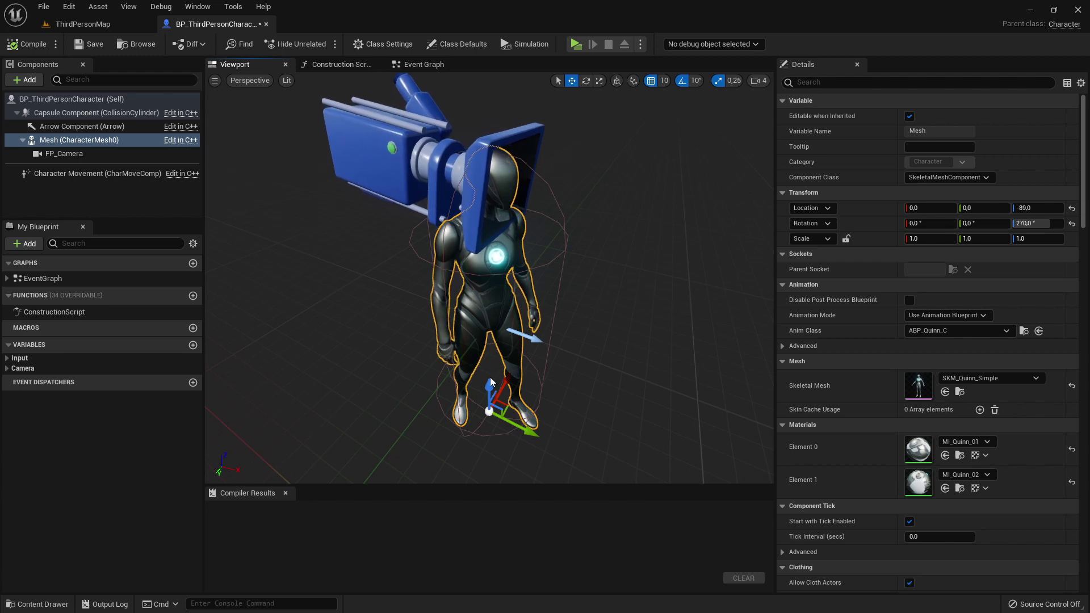
{"action": "mouse_move", "coordinate": [503, 375]}
{"action": "right_mouse_down"}
{"action": "mouse_move", "coordinate": [486, 375]}
{"action": "mouse_move", "coordinate": [514, 376]}
{"action": "right_mouse_up"}
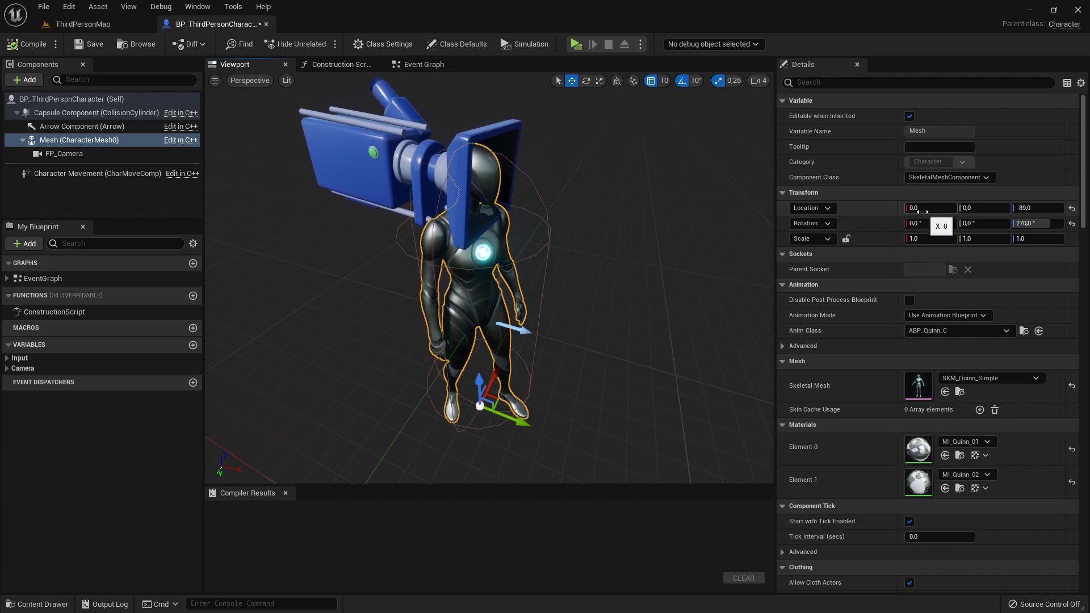
{"action": "type", "text": "-12"}
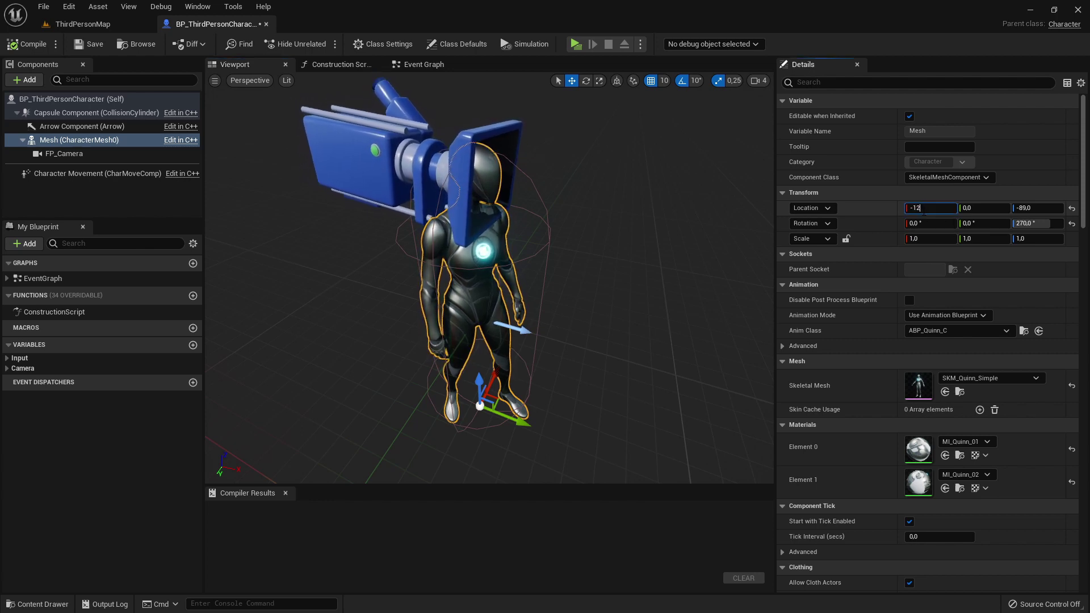
{"action": "key", "text": "Return"}
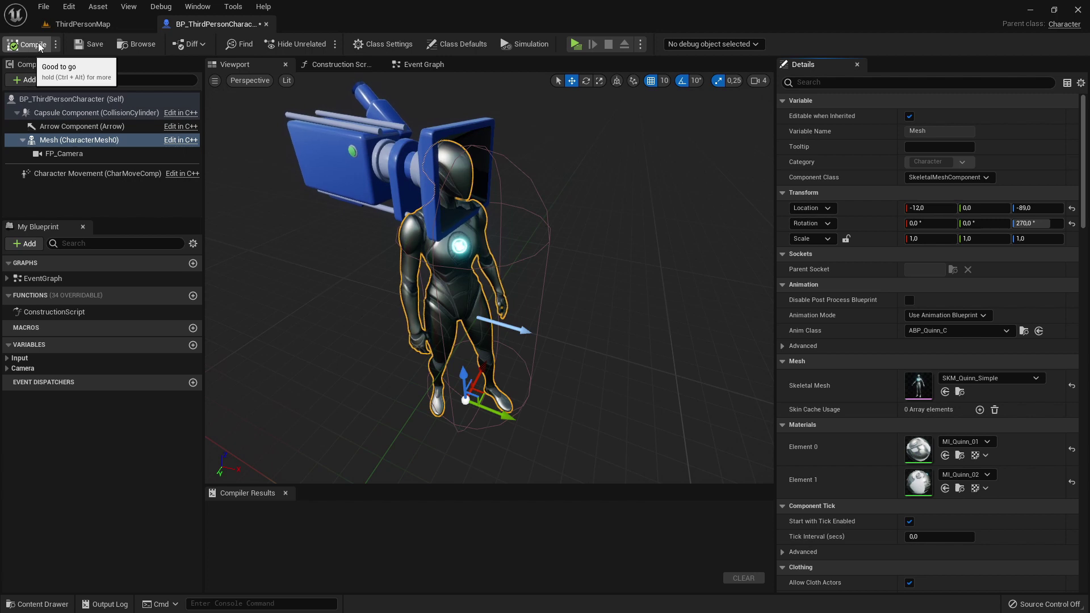
Step: Compile the character Blueprint and play-test the first-person view with the shifted mesh while walking
{"action": "left_click", "coordinate": [39, 42]}
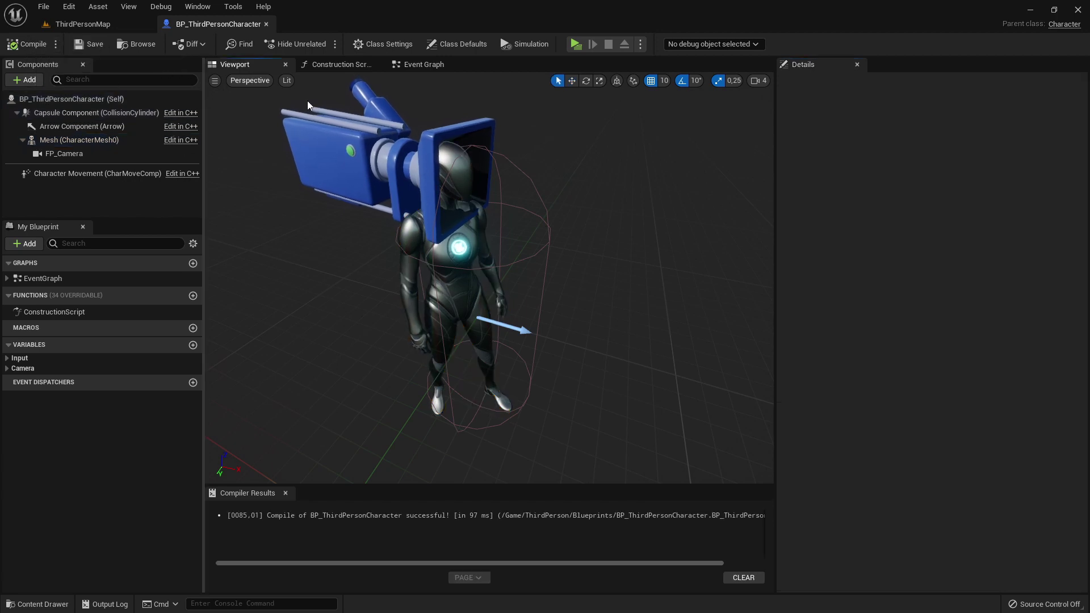
{"action": "left_click", "coordinate": [576, 44]}
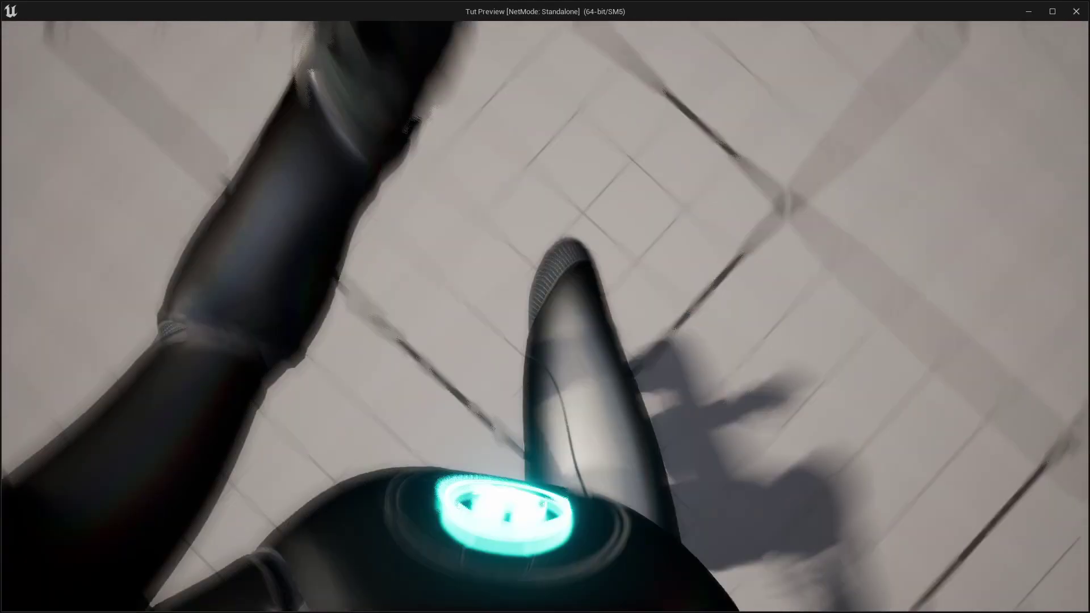
{"action": "key", "text": "w"}
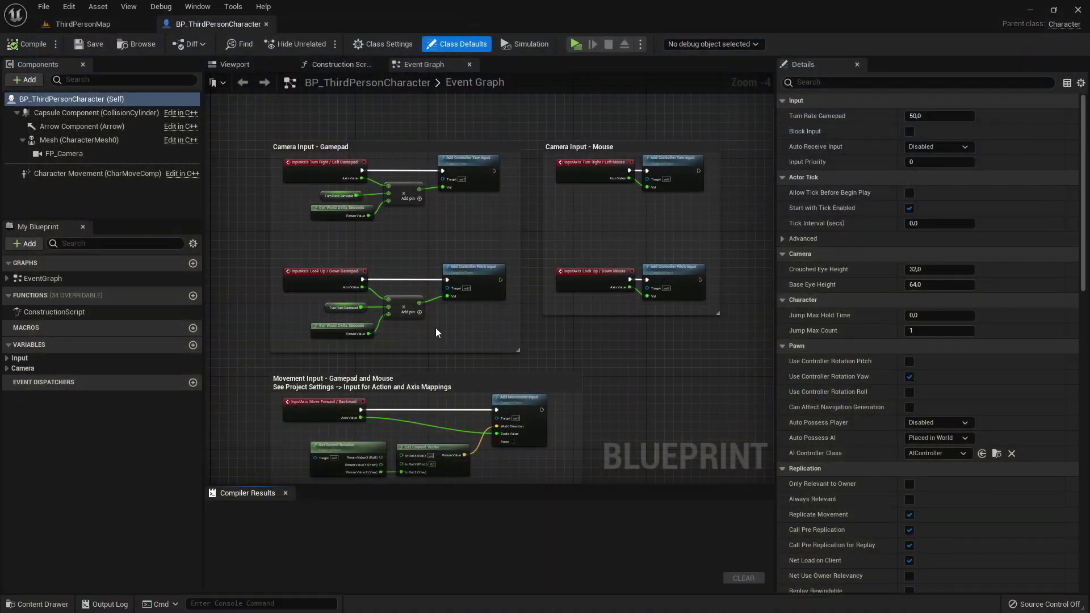
Step: Change the character mesh's skeletal mesh asset to SKM_Manny
{"action": "left_click", "coordinate": [234, 65]}
{"action": "left_click_drag", "start_coordinate": [502, 327], "coordinate": [488, 265]}
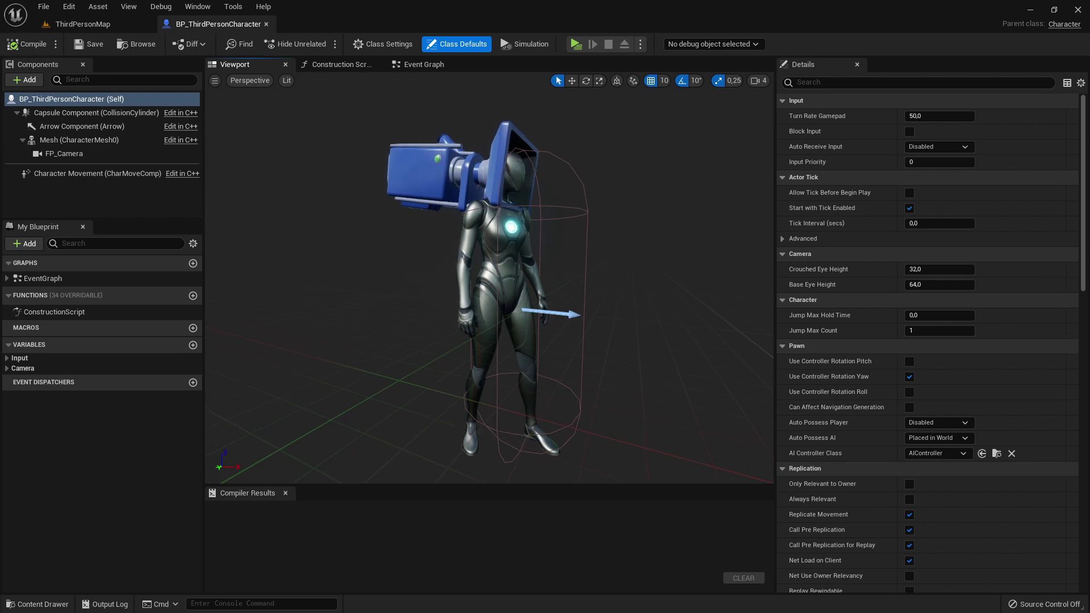
{"action": "left_click", "coordinate": [522, 320]}
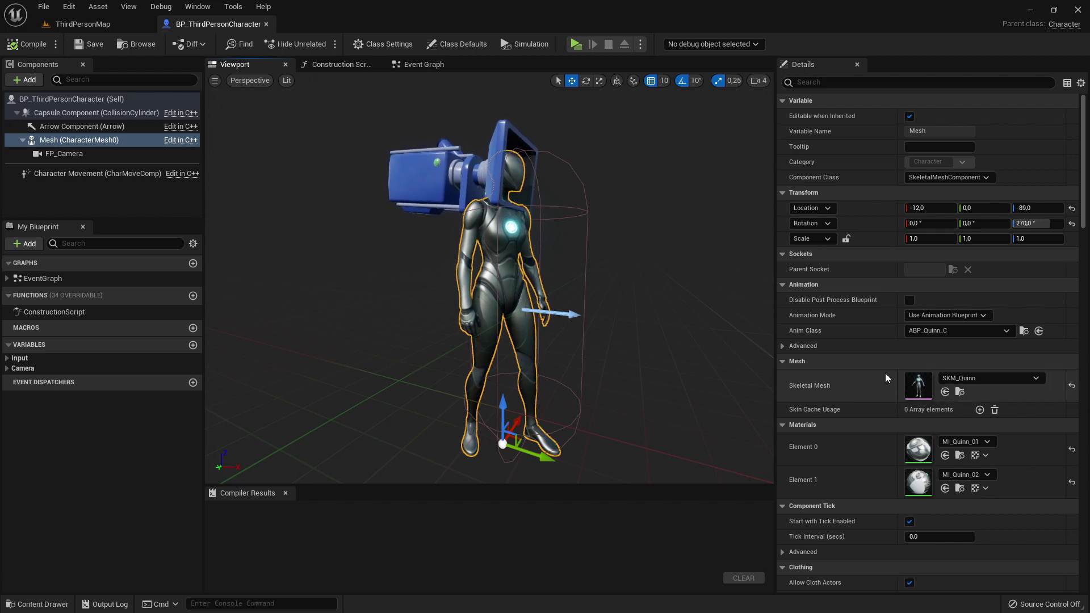
{"action": "left_click", "coordinate": [960, 376]}
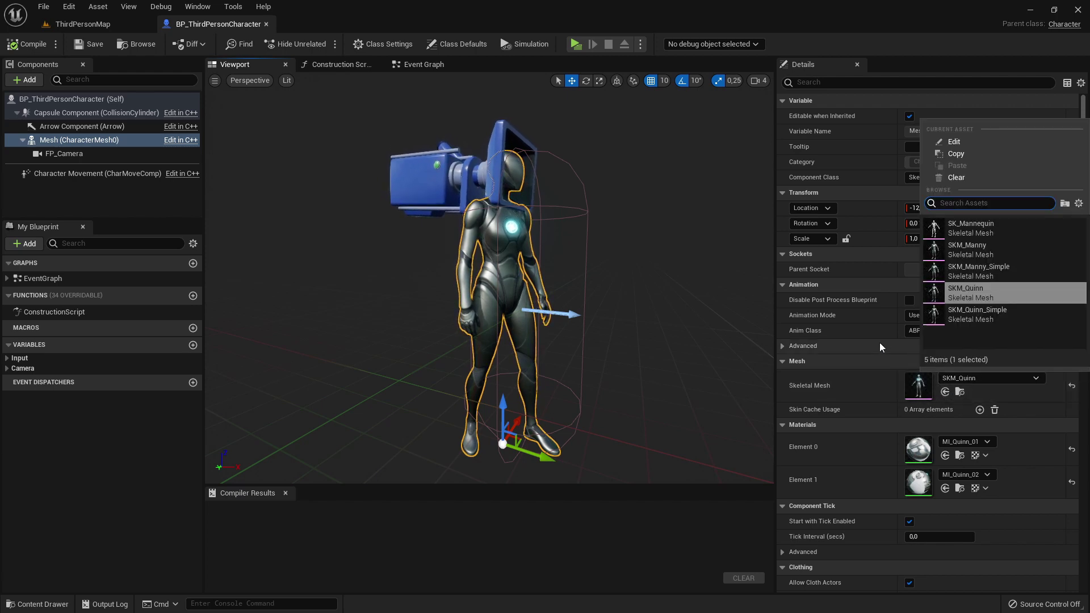
{"action": "left_click", "coordinate": [974, 248]}
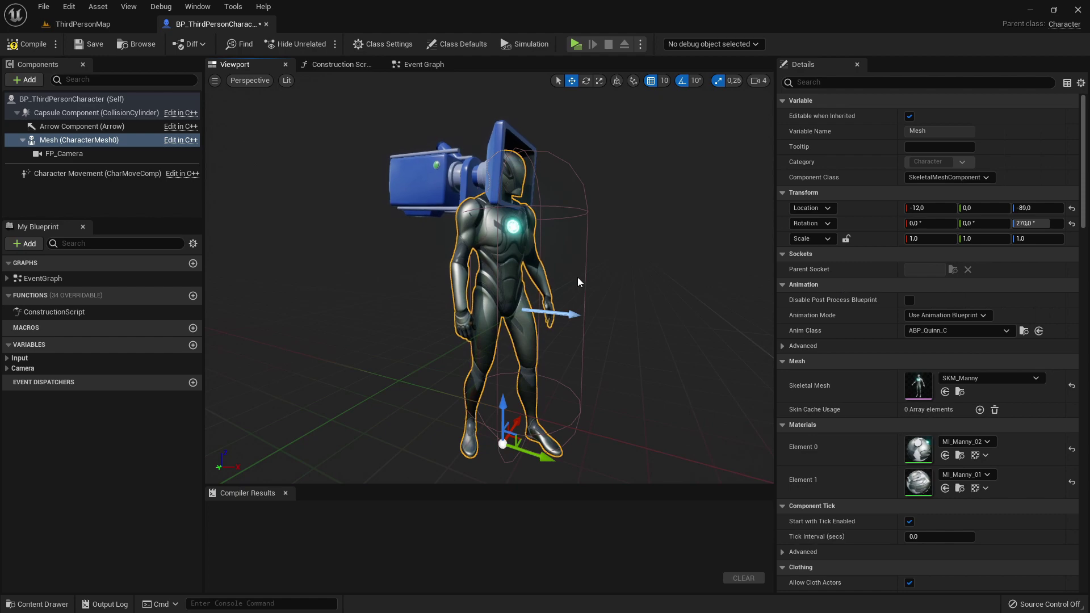
Step: Compile the Blueprint, play-test walking and looking down with the Manny body, and end the session
{"action": "left_click", "coordinate": [26, 44]}
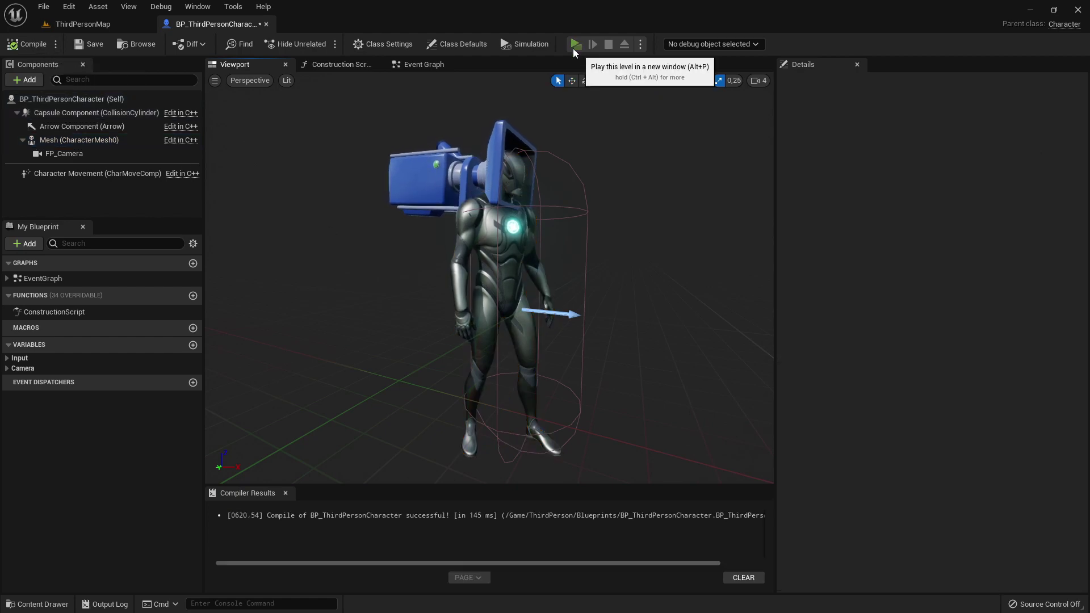
{"action": "left_click", "coordinate": [575, 44]}
{"action": "key", "text": "w"}
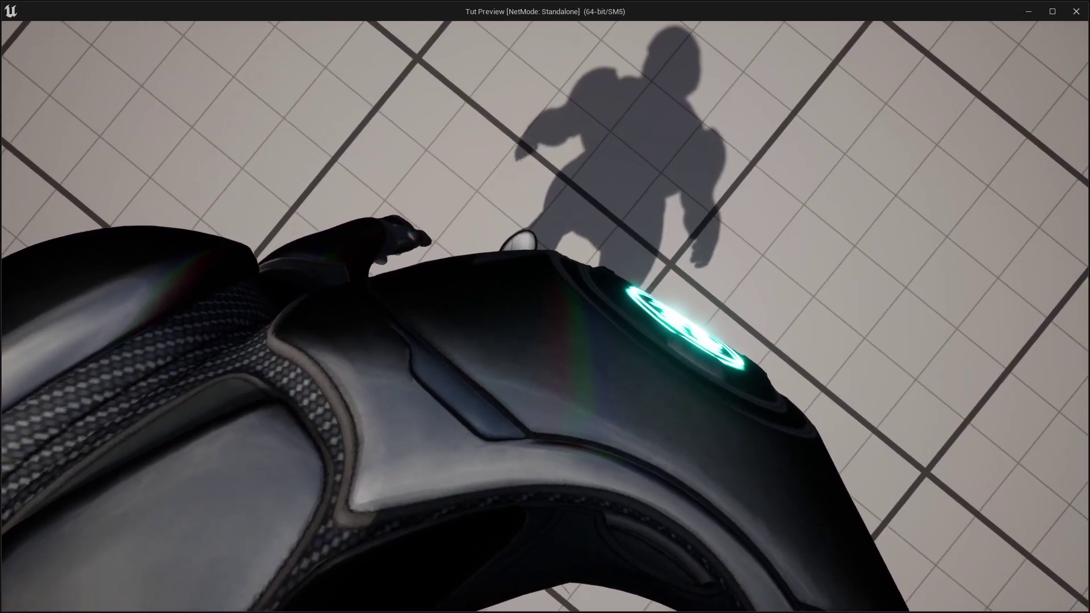
{"action": "key", "text": "Escape"}
Step: Set the mesh's X location to -13 and FP_Camera's location to X 4 and Y 12 to suit Manny
{"action": "right_click_drag", "start_coordinate": [446, 308], "coordinate": [380, 352]}
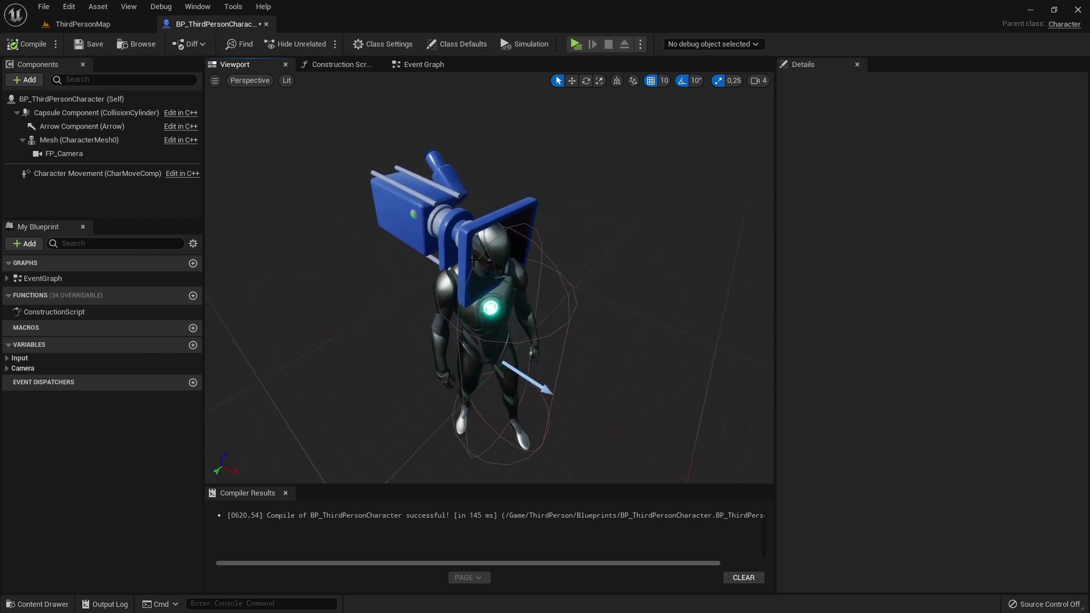
{"action": "left_click", "coordinate": [492, 314]}
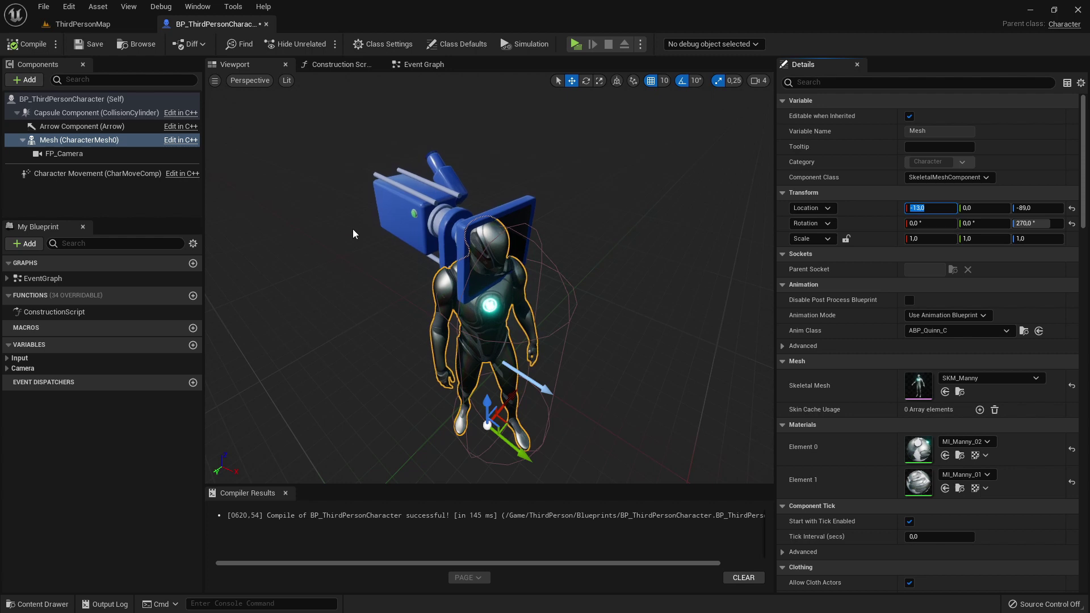
{"action": "left_click", "coordinate": [426, 221]}
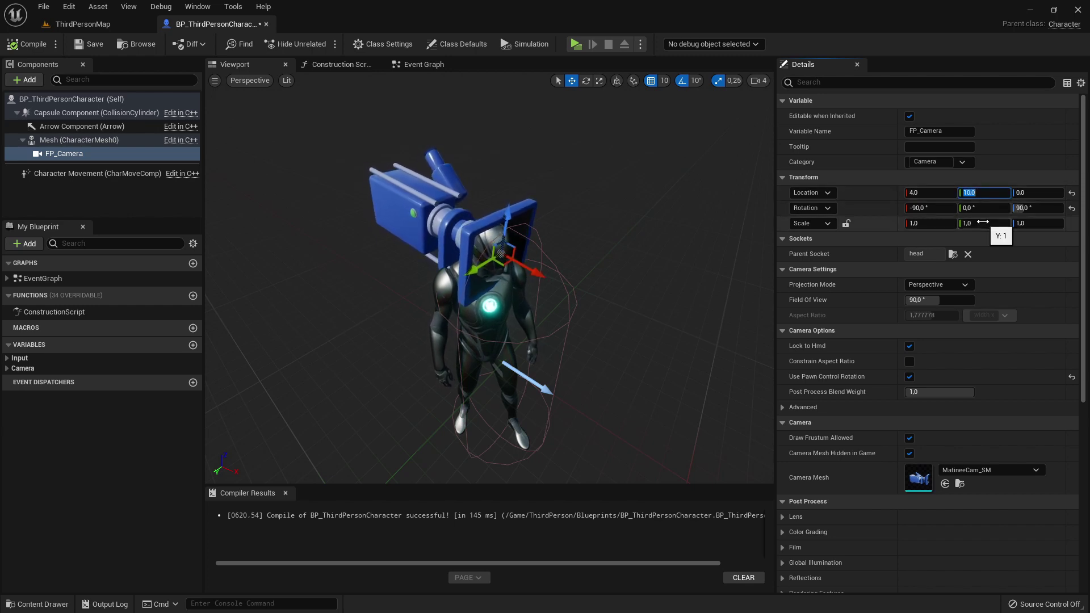
Step: Compile the Blueprint with the new camera offset and launch another play session in a new window
{"action": "left_click", "coordinate": [19, 41]}
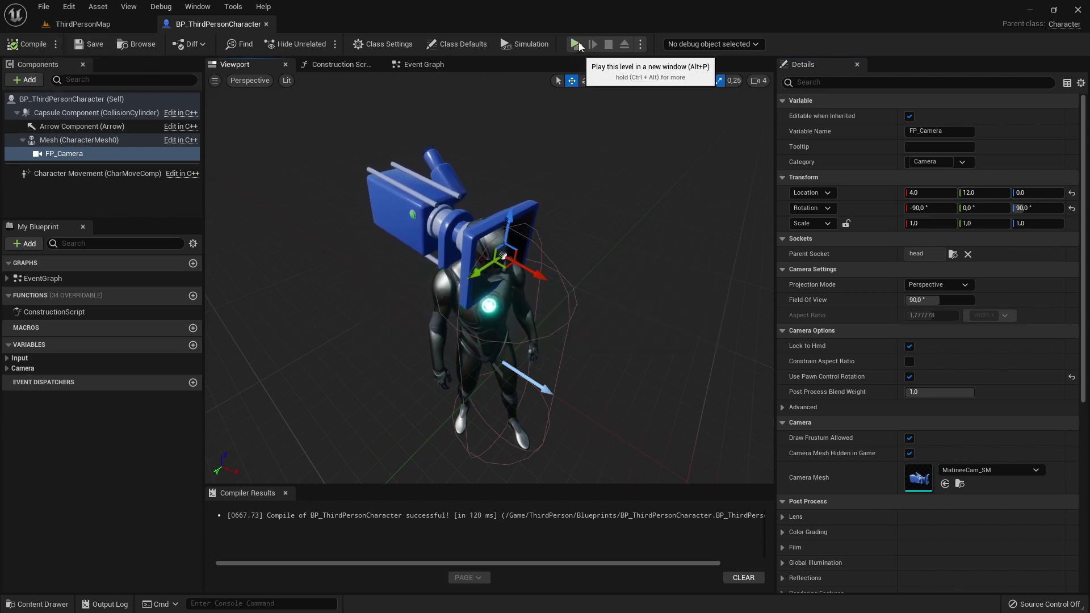
{"action": "left_click", "coordinate": [577, 43]}
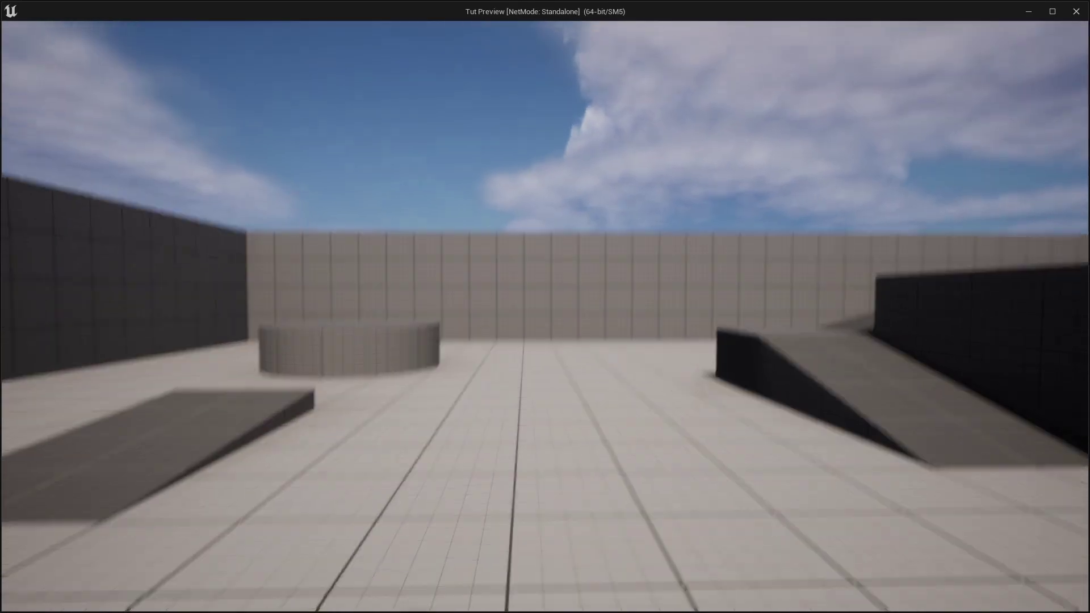